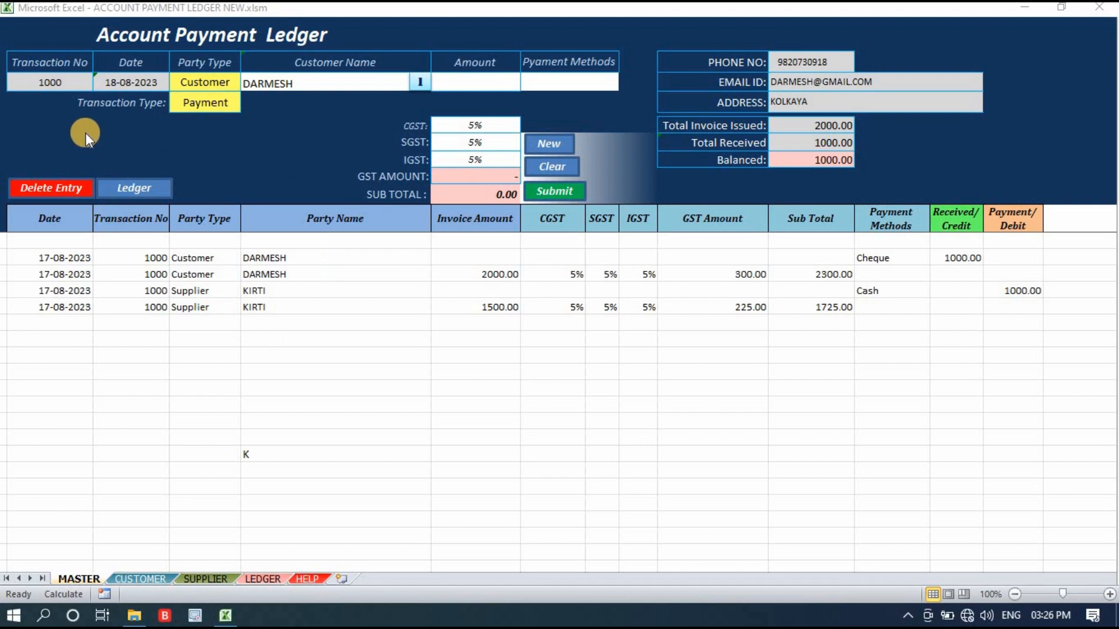
Clear the previous customer payment data from the entry form.
click(57, 82)
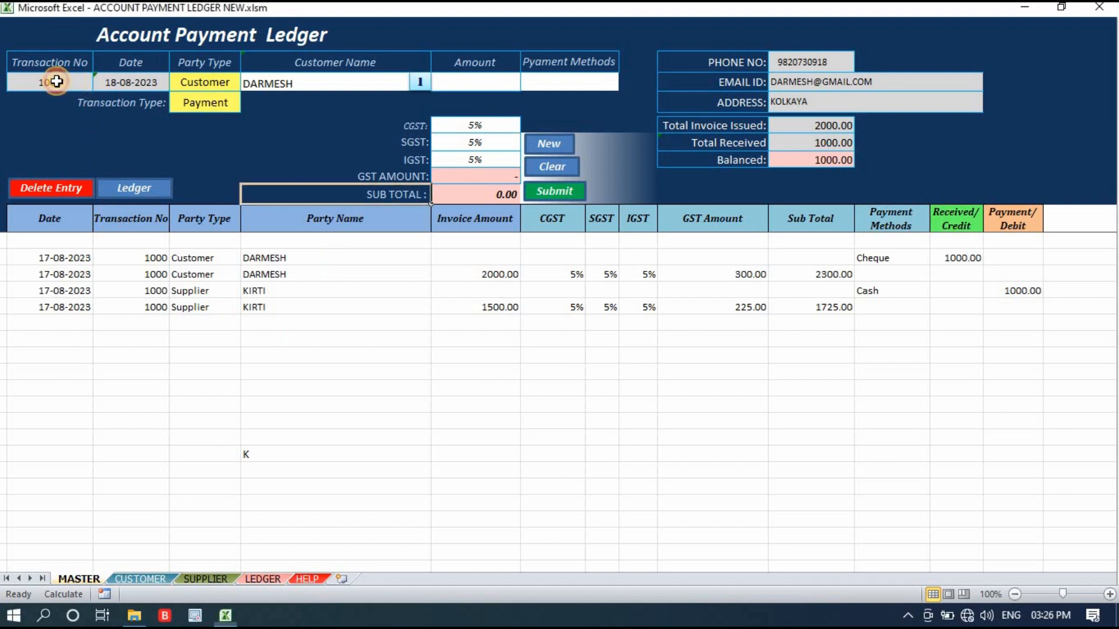
click(106, 80)
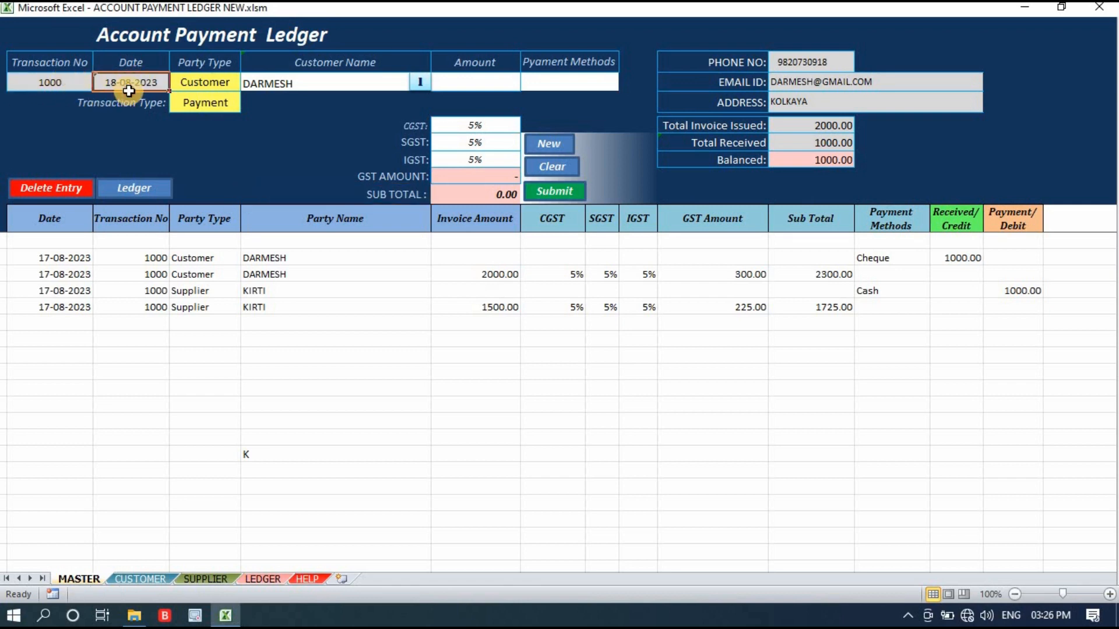
click(206, 82)
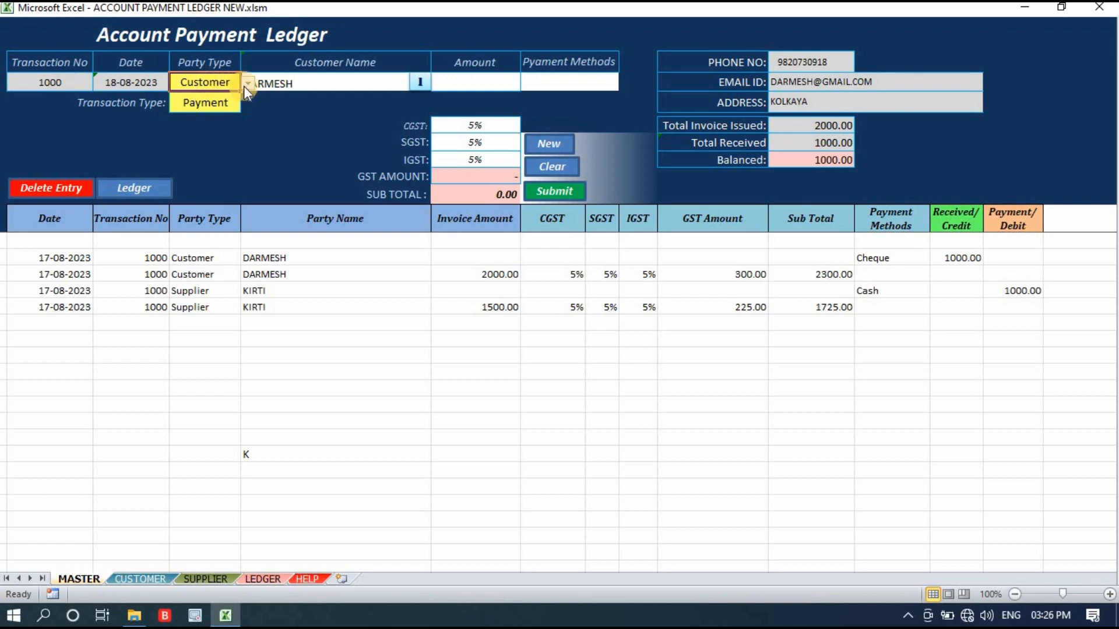
click(554, 170)
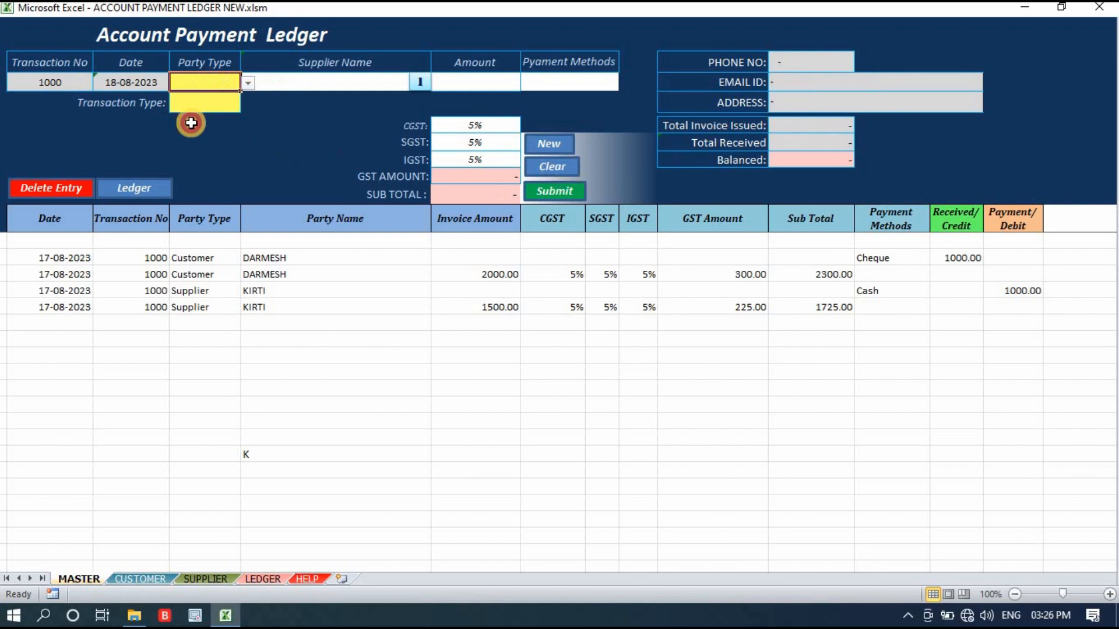
Set the new entry's party type to Supplier and its transaction type to Invoice.
click(161, 85)
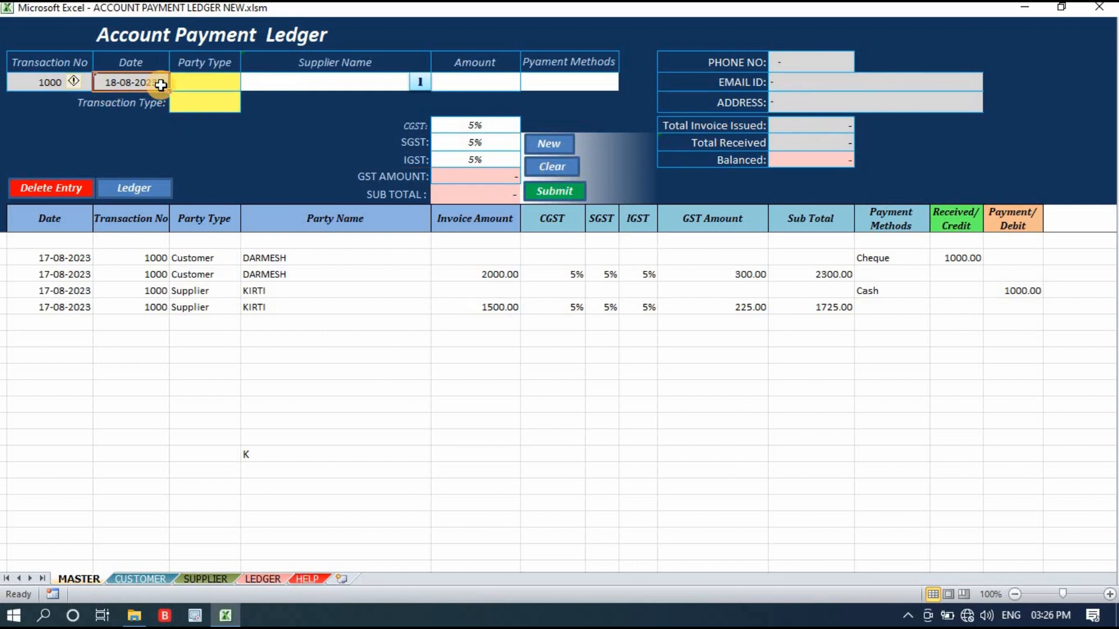
click(205, 82)
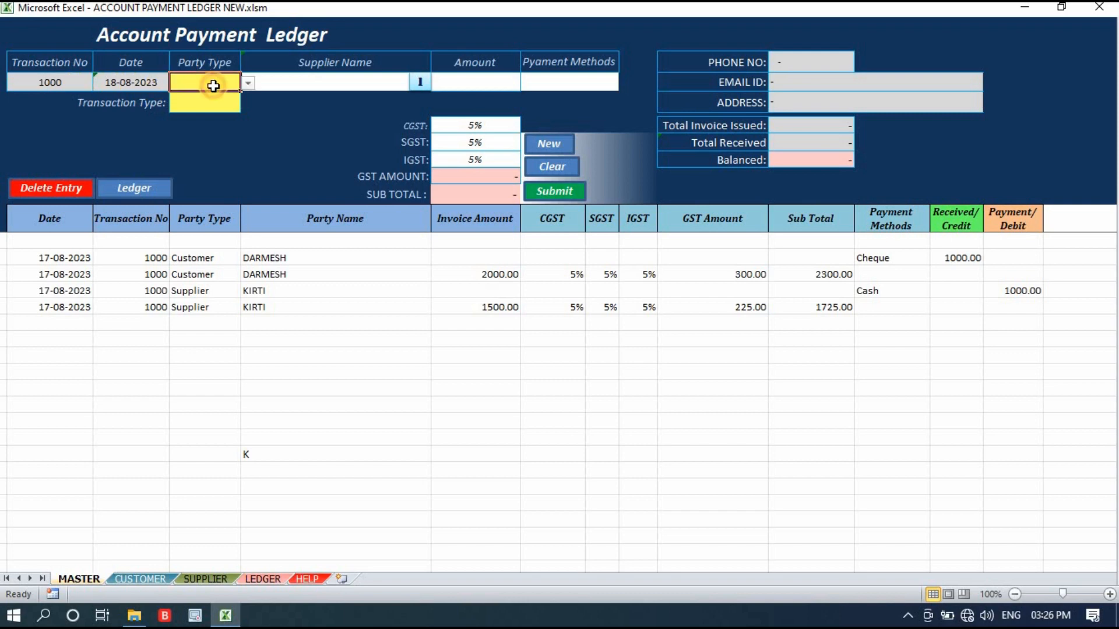
click(247, 83)
key(Escape)
click(229, 101)
click(247, 106)
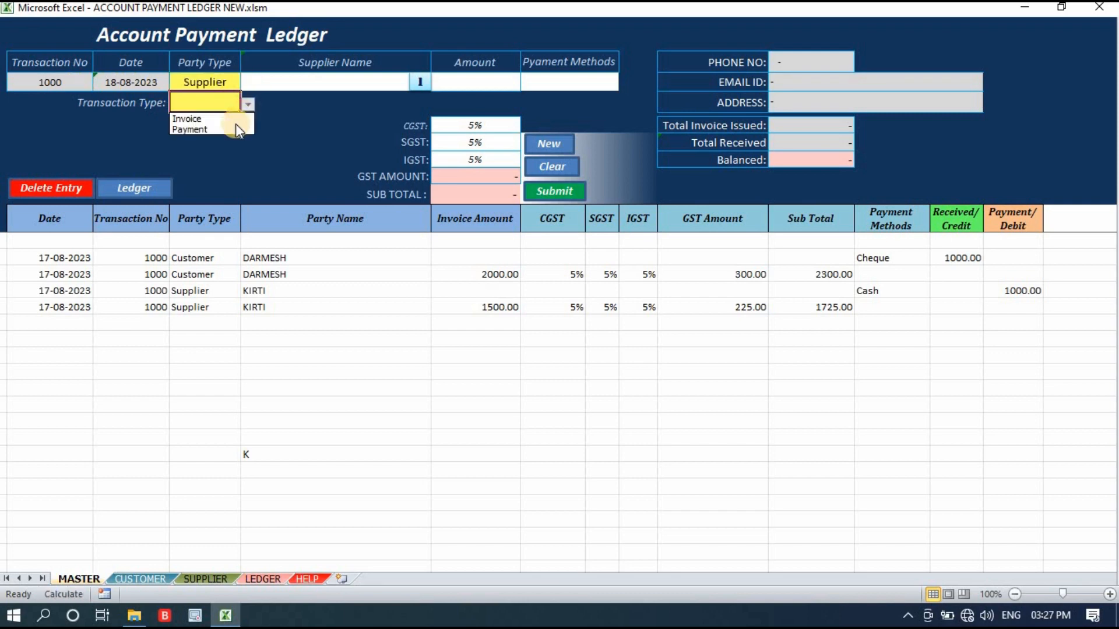
click(236, 119)
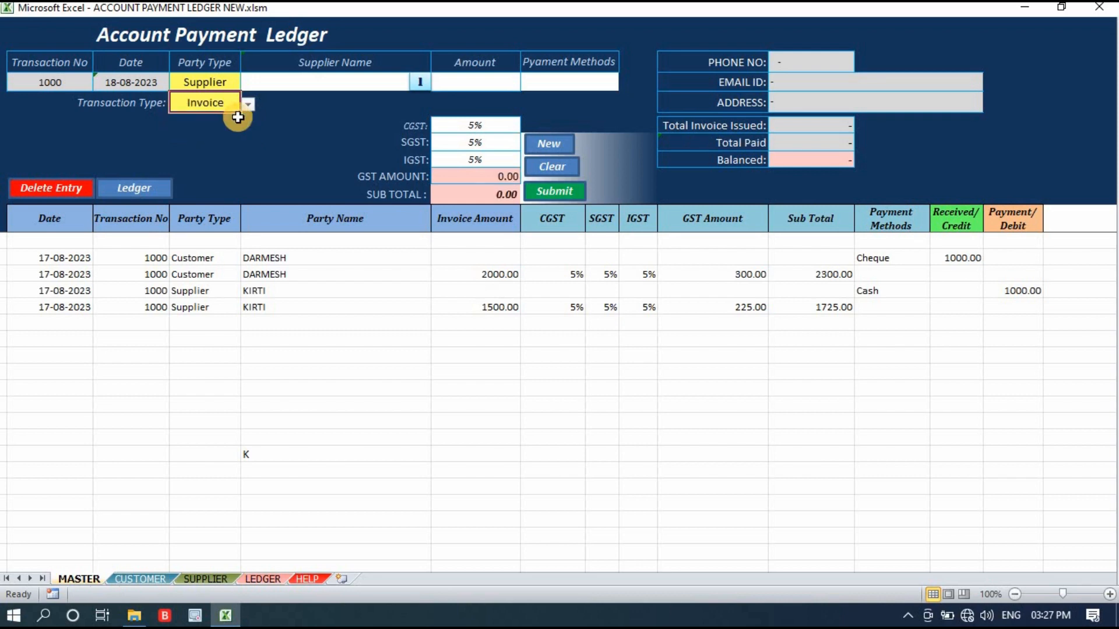
Search the supplier names for "s" and add the first matching supplier to the invoice entry.
click(420, 82)
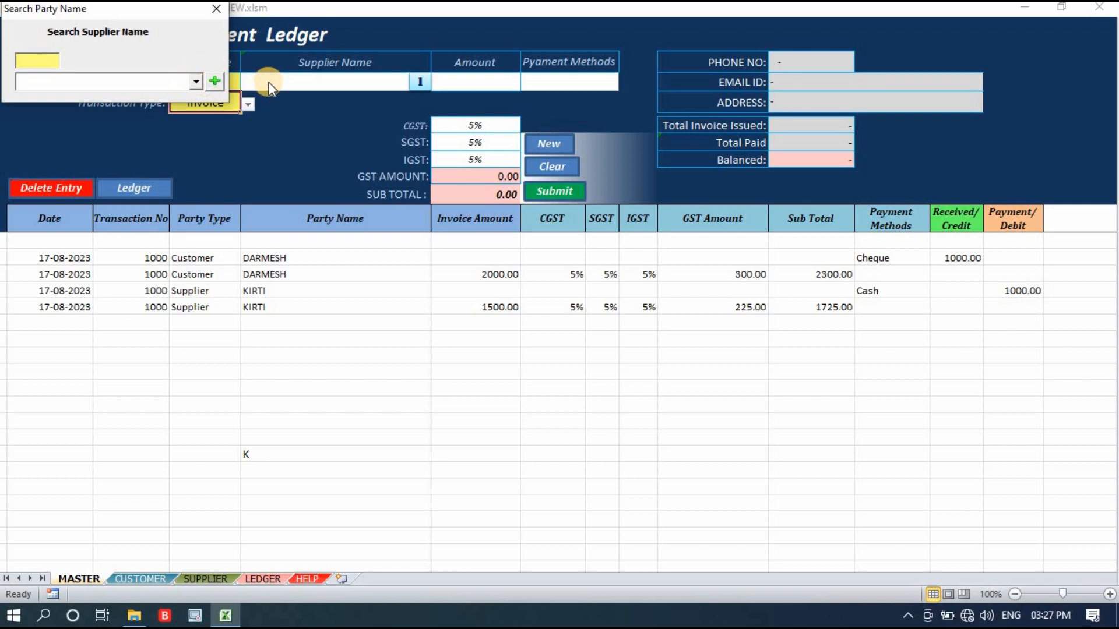
click(197, 81)
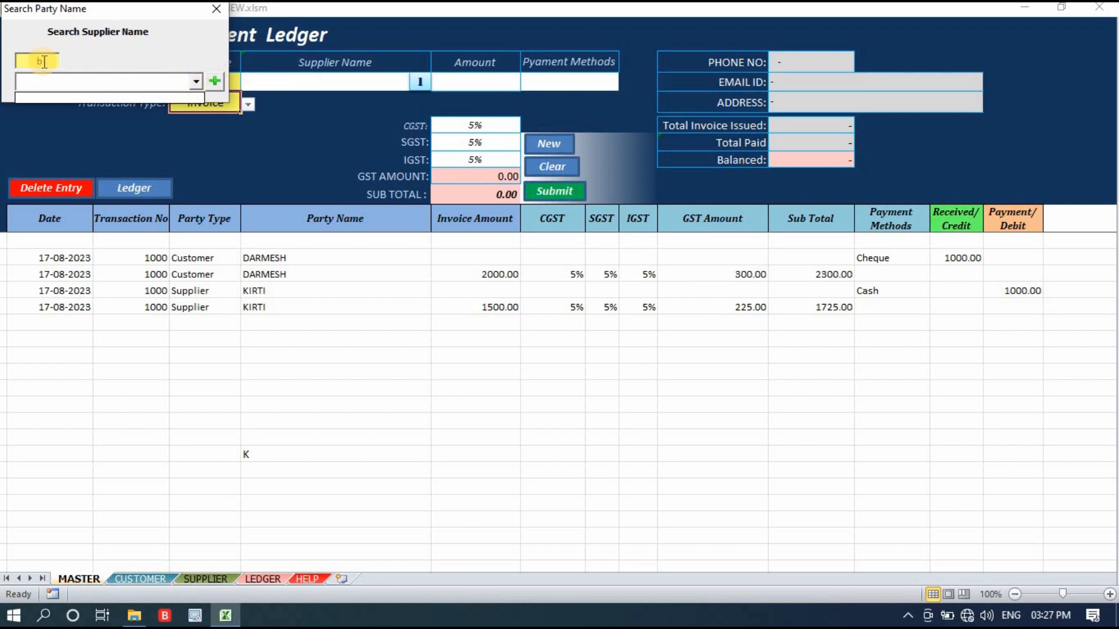
click(20, 61)
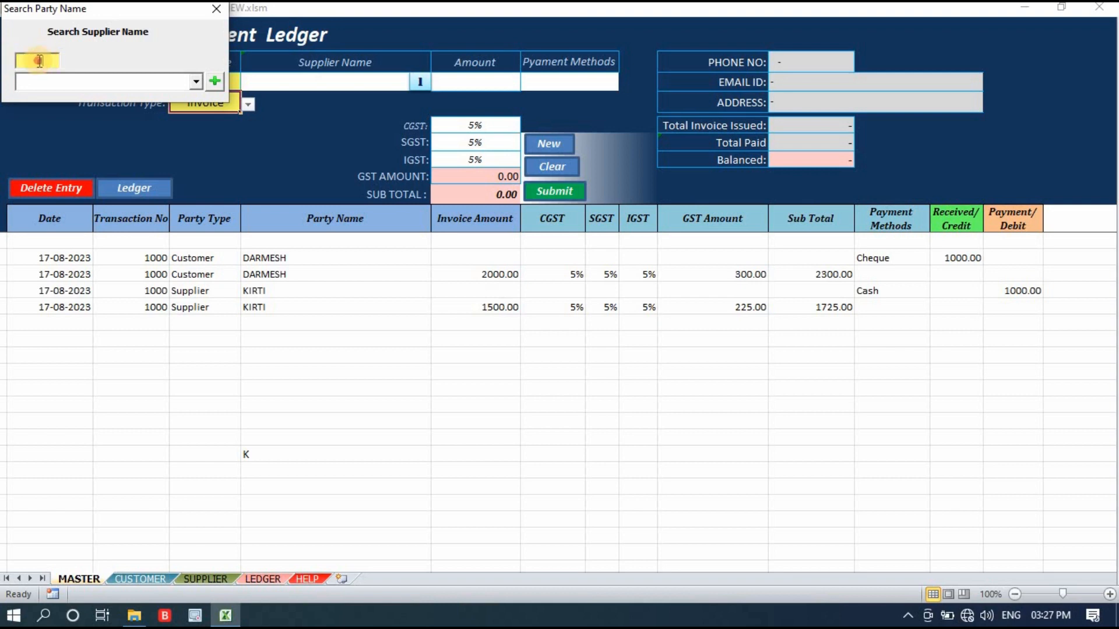
text(s)
click(56, 101)
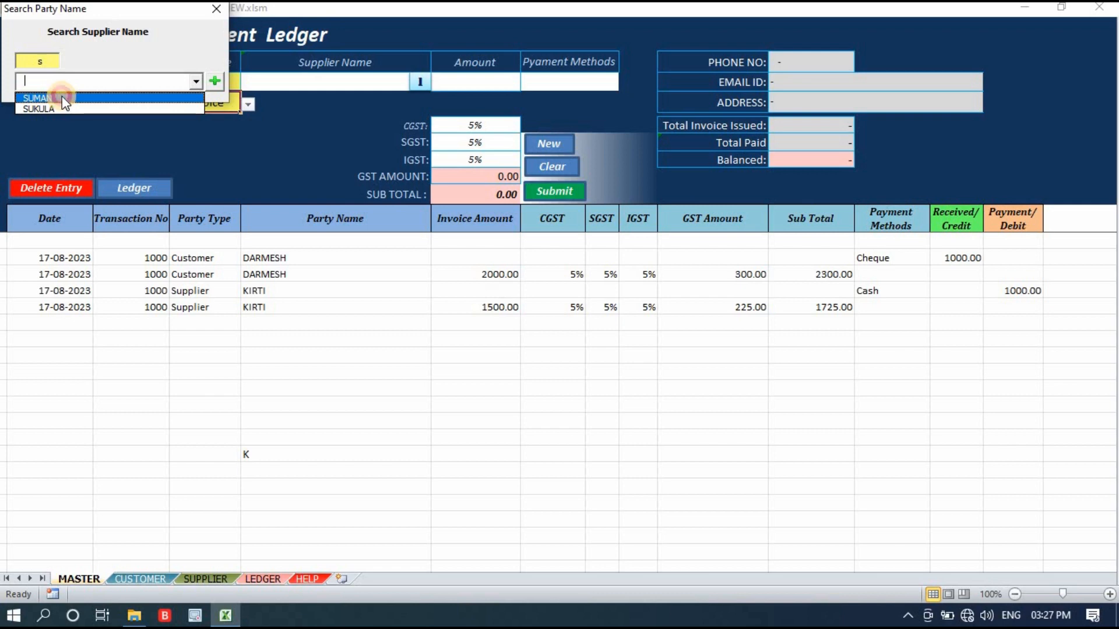
click(61, 97)
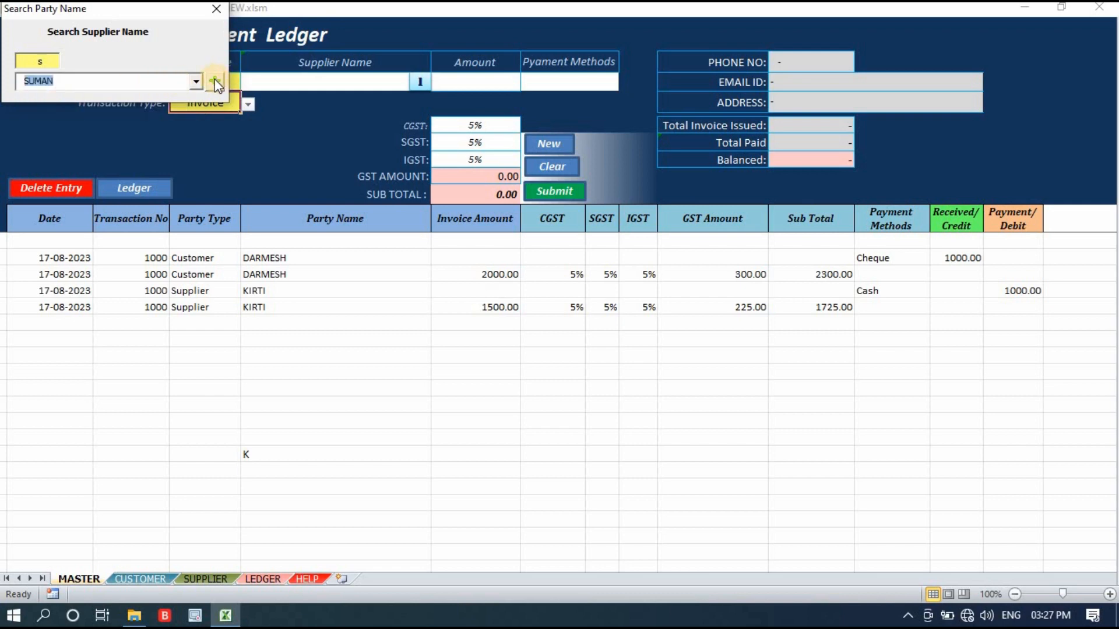
click(215, 82)
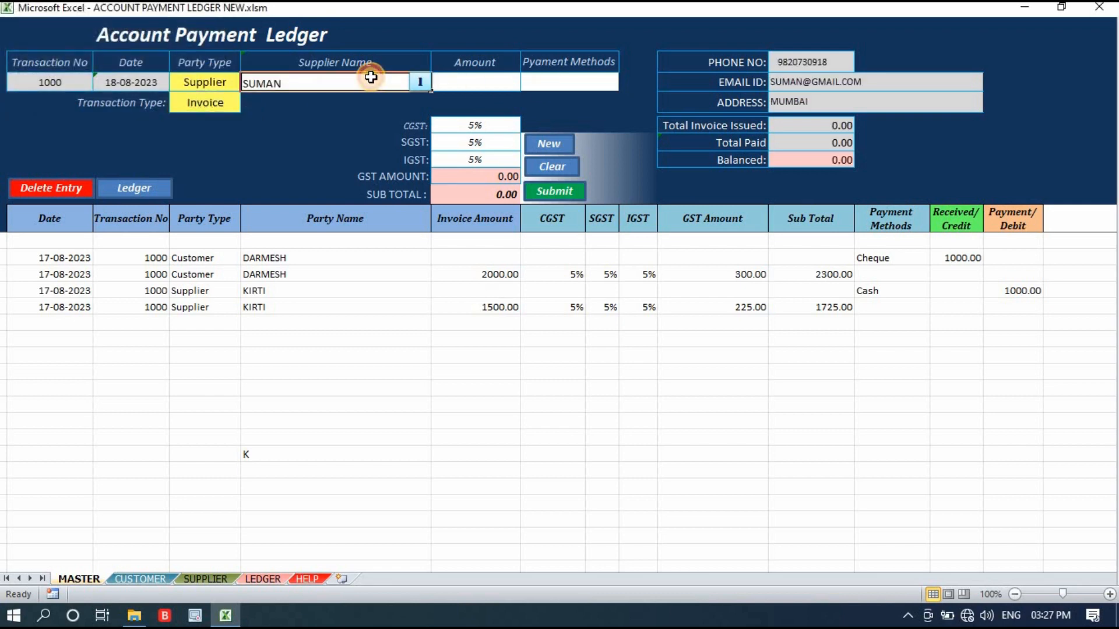
Review the chosen supplier's contact details and the total invoice issued.
click(813, 60)
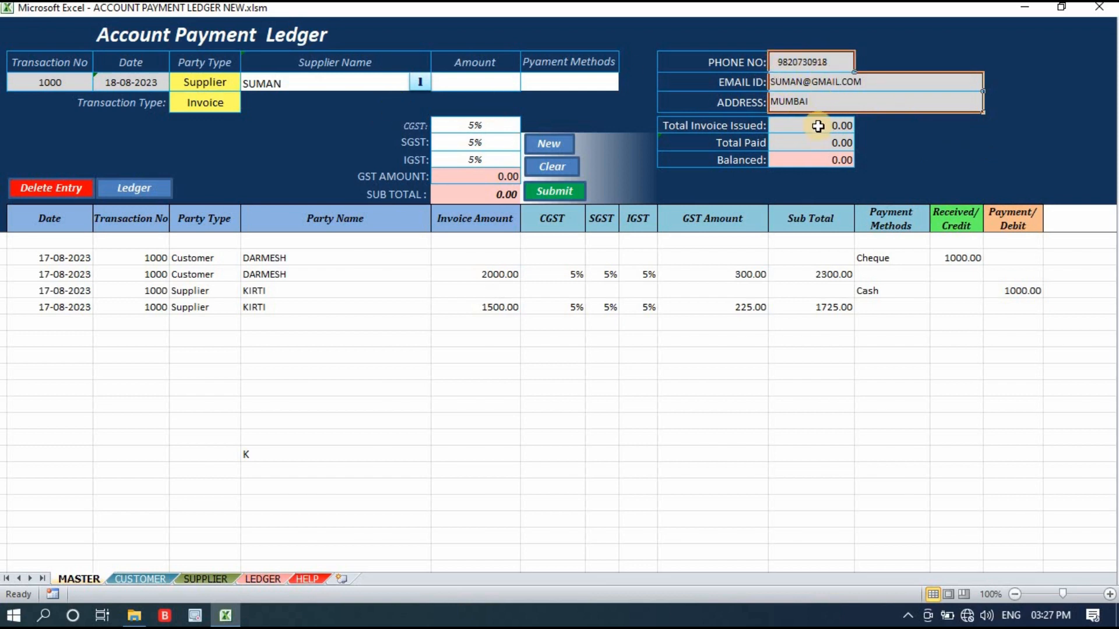
click(907, 145)
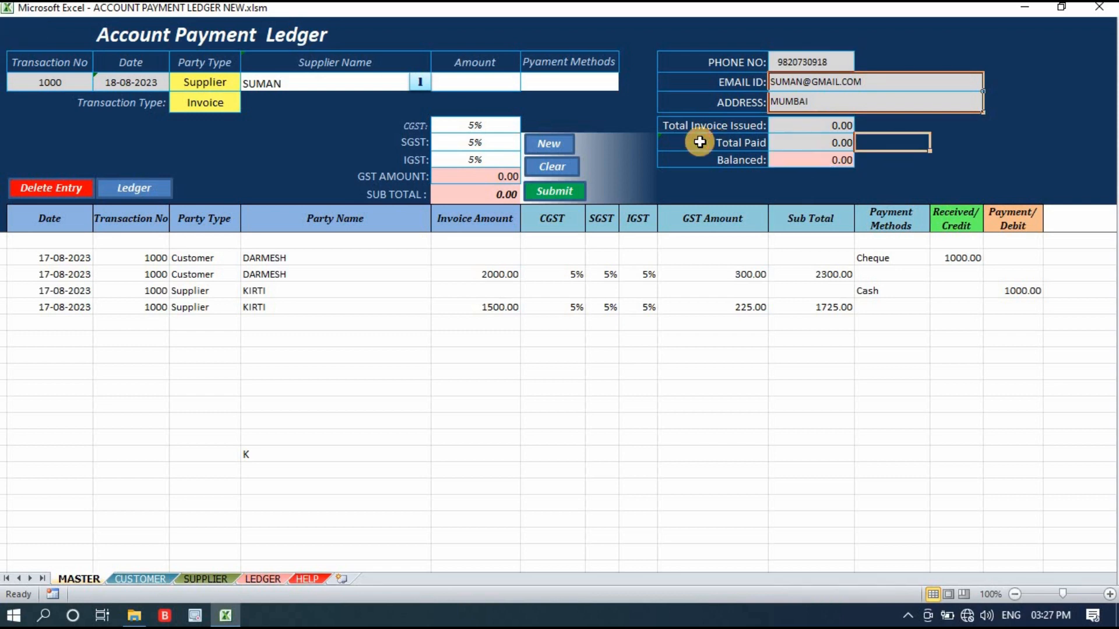
click(839, 126)
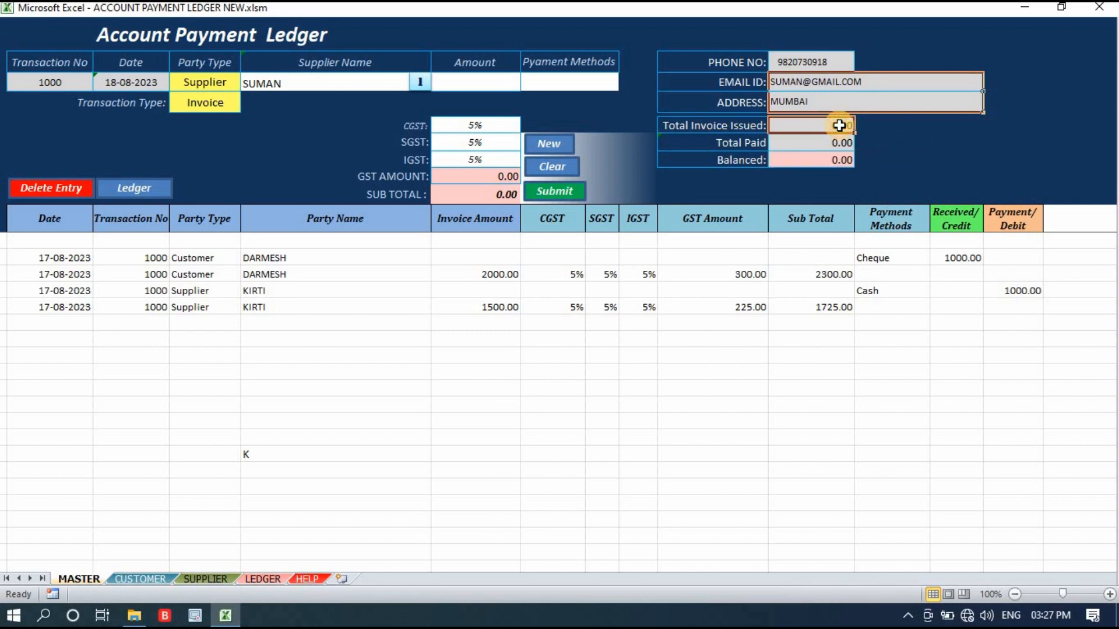
click(321, 84)
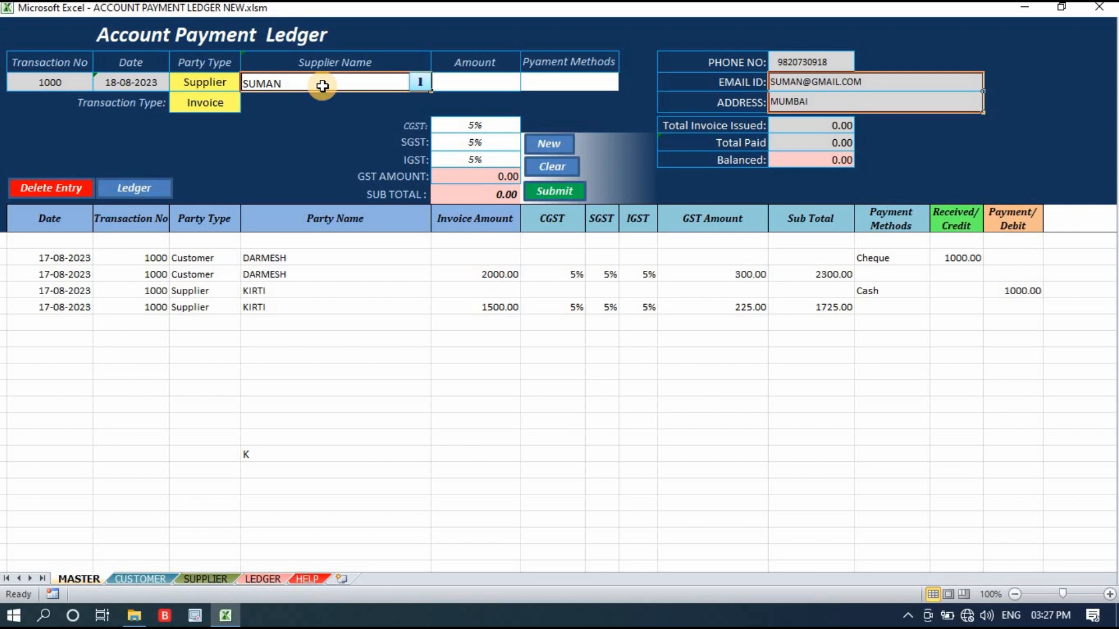
click(818, 124)
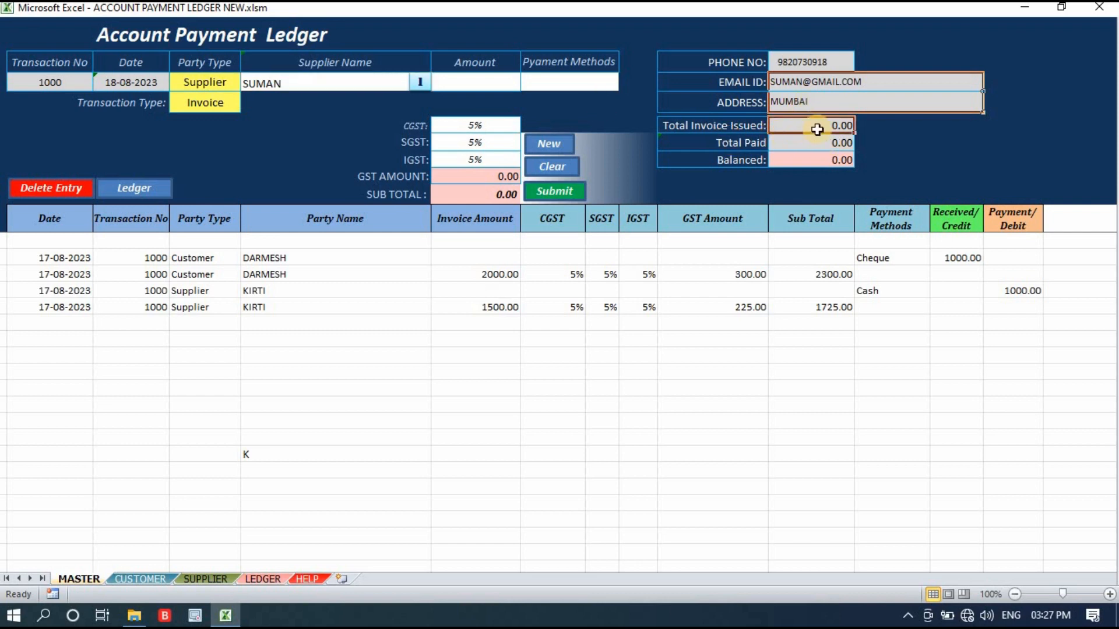
click(876, 146)
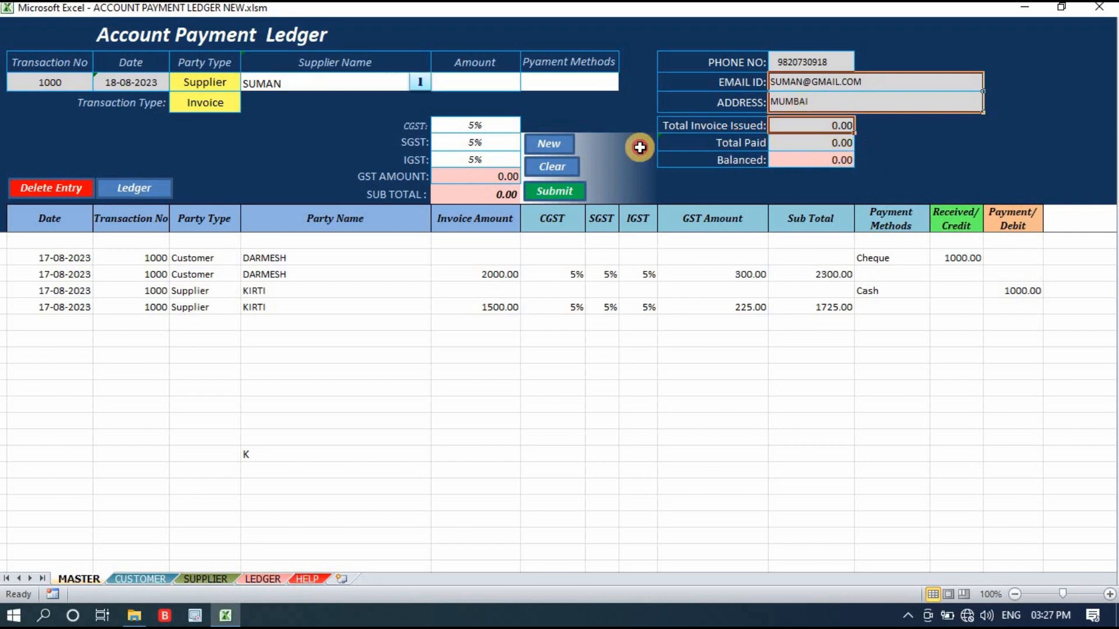
Enter an invoice amount of 1500, keep CGST, SGST and IGST at 5%, and submit the entry to the ledger.
click(478, 83)
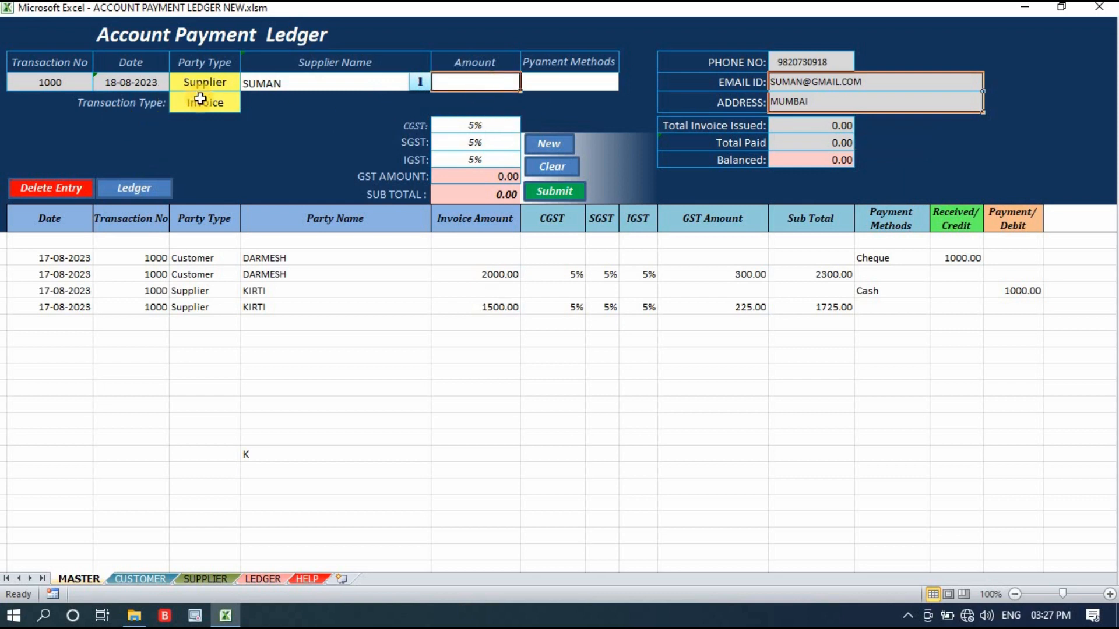
text(1500)
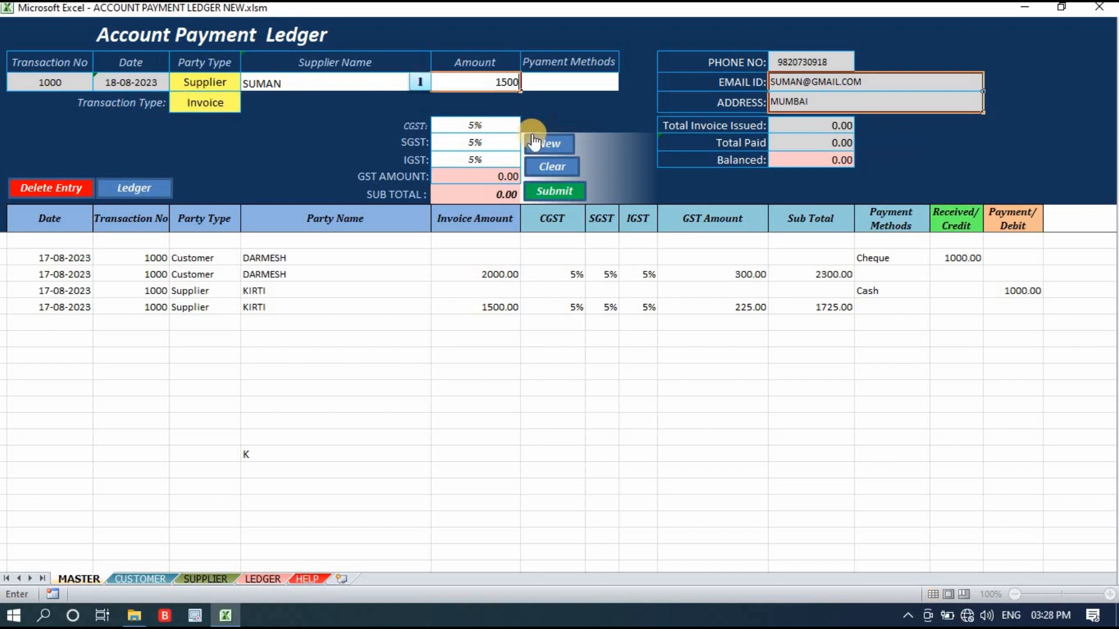
drag(475, 124, 483, 163)
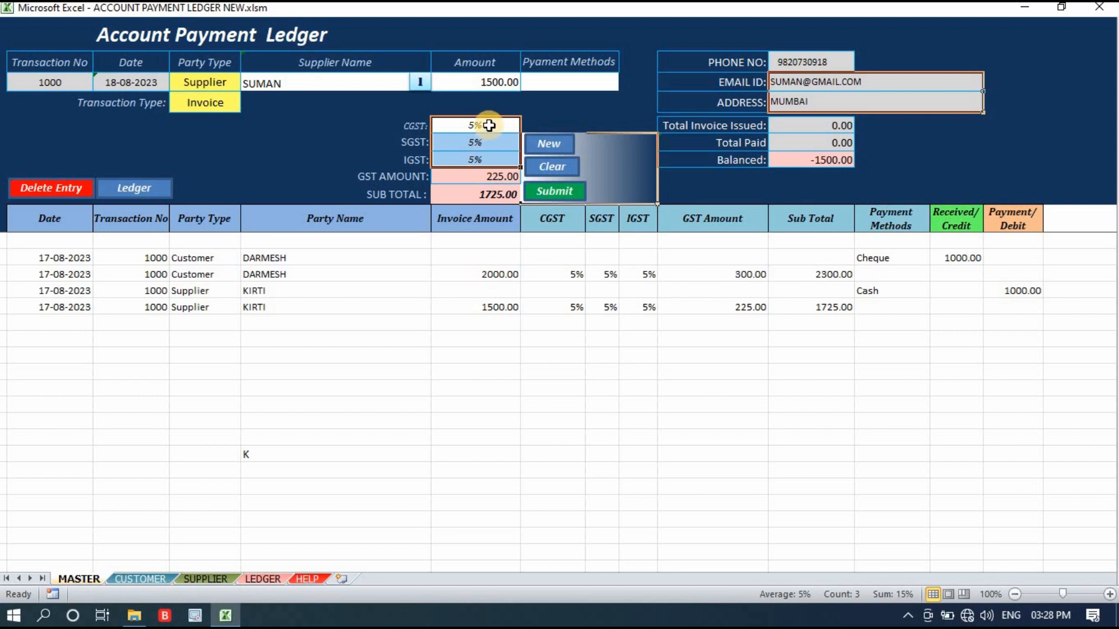
click(553, 191)
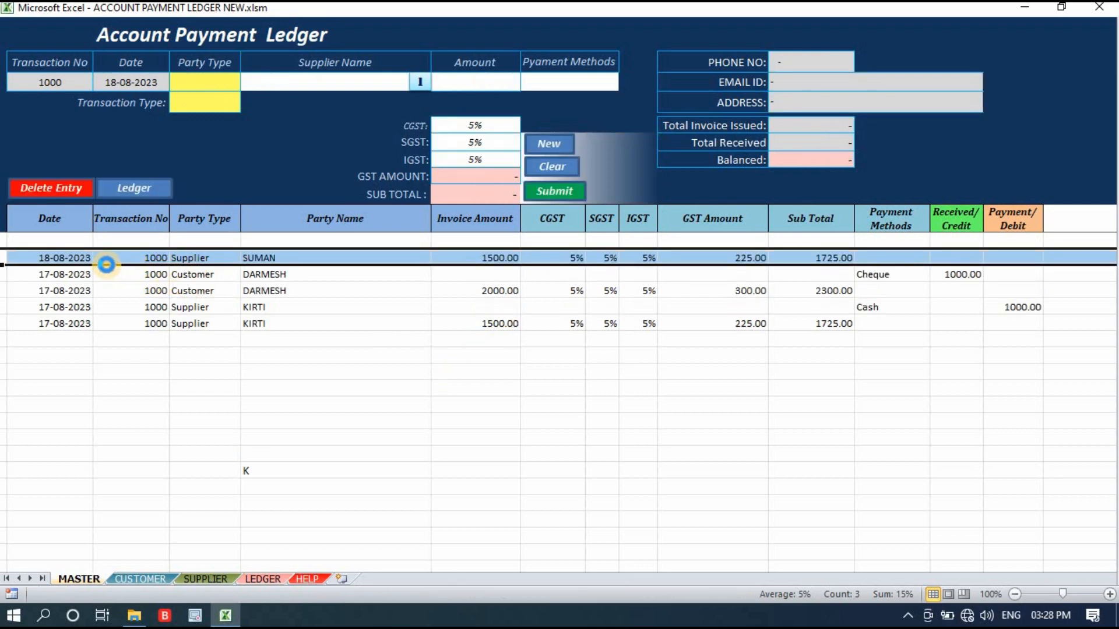
Check the submitted invoice row's date, party type, party name and transaction number against the form's transaction number.
click(58, 259)
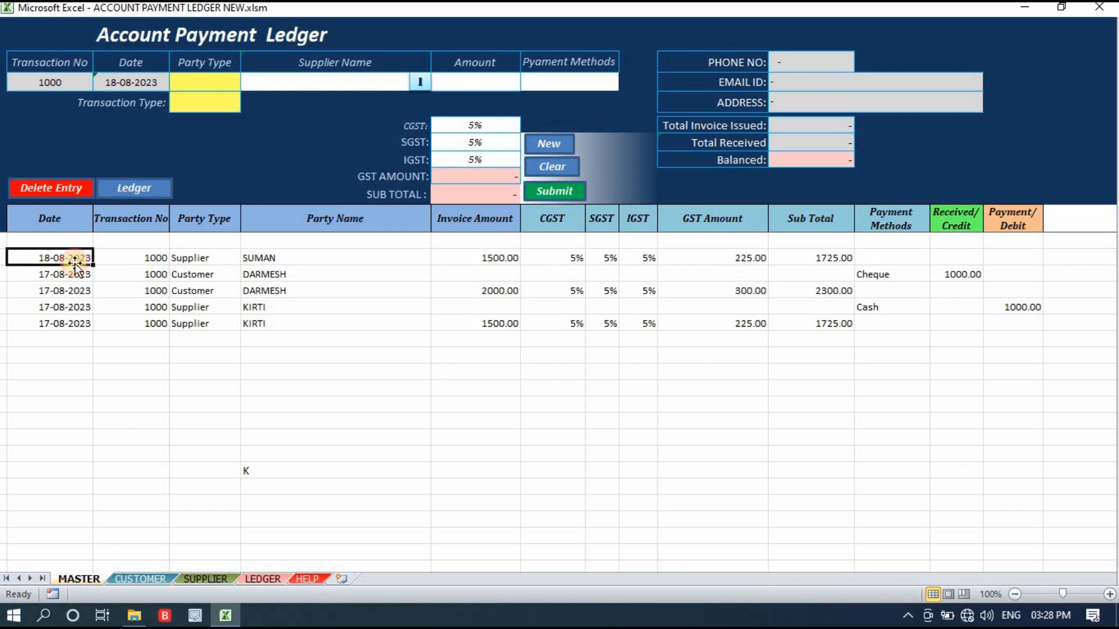
click(204, 262)
click(299, 259)
click(160, 259)
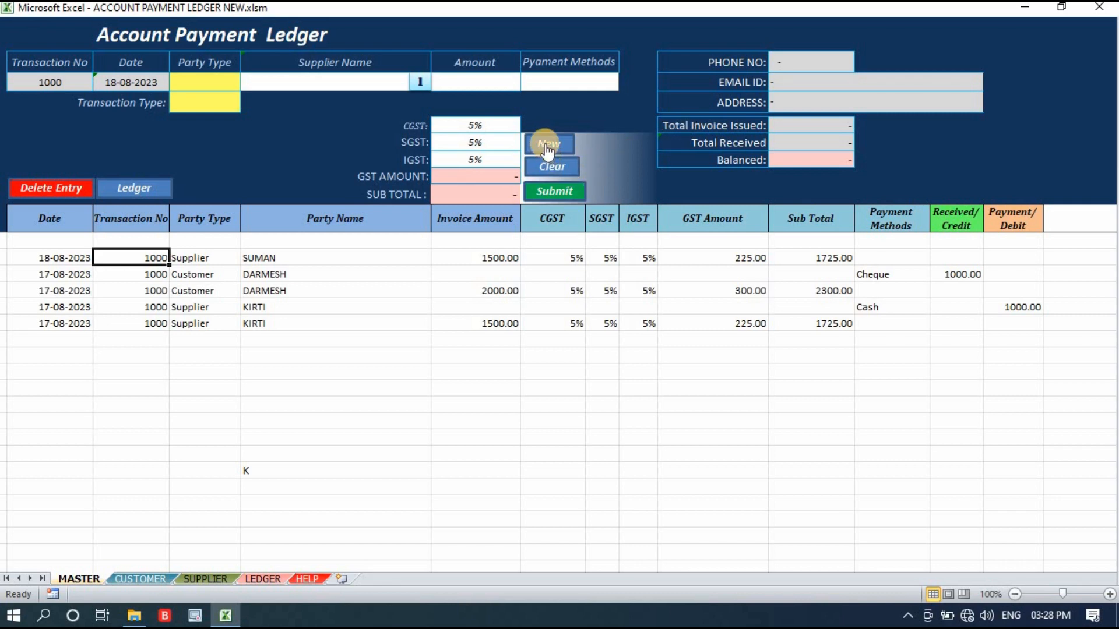
click(63, 89)
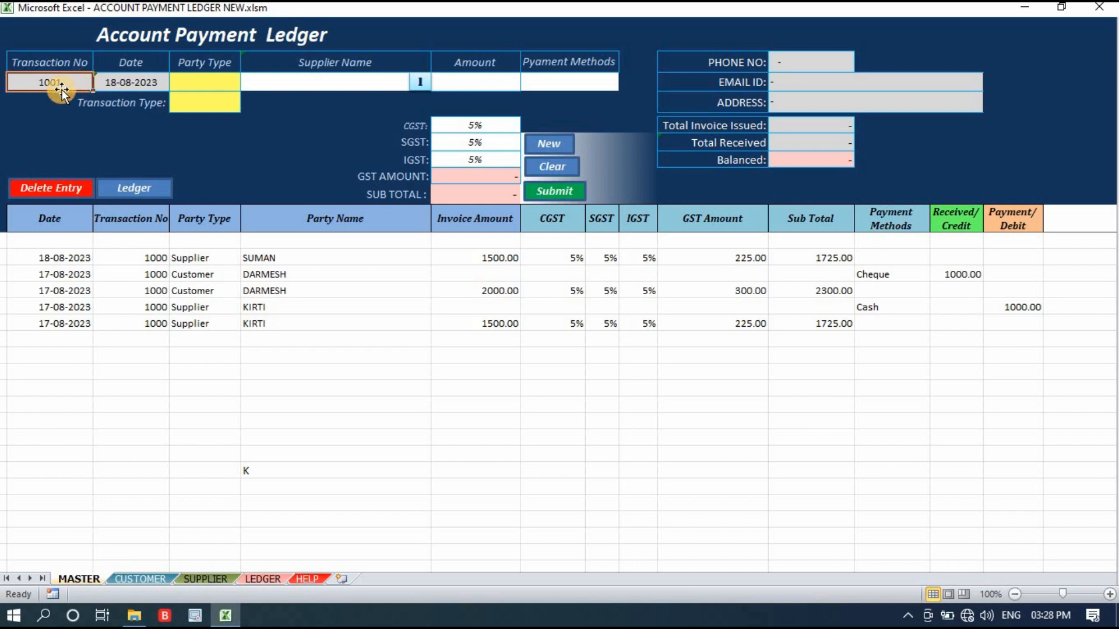
Delete the four ledger entries dated 17-08-2023.
click(52, 285)
drag(110, 267, 124, 341)
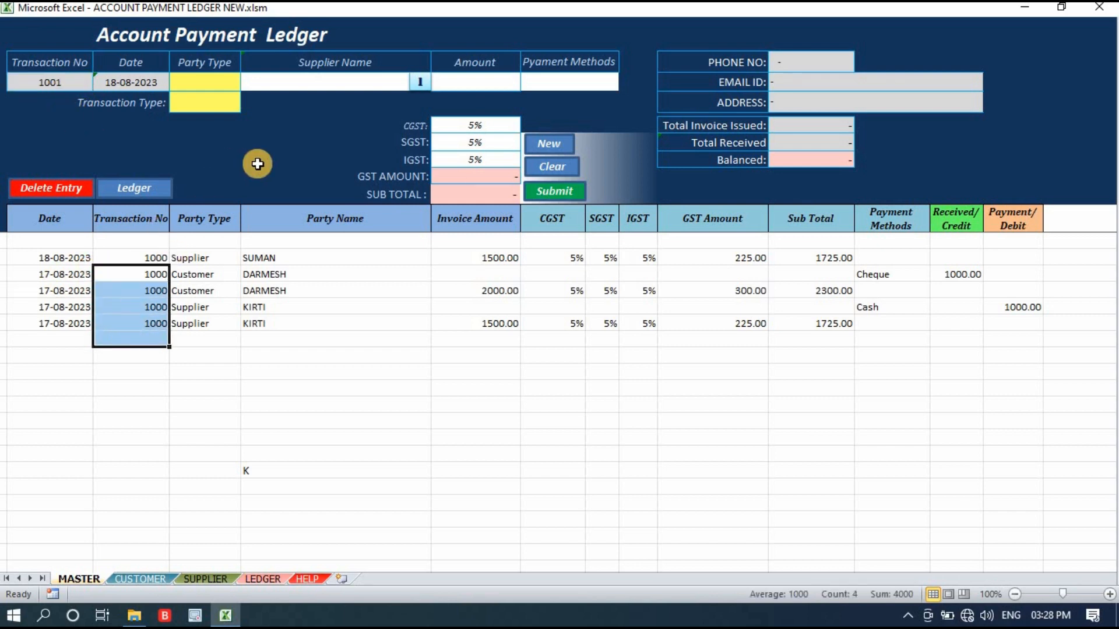
click(235, 362)
drag(120, 277, 124, 327)
click(73, 188)
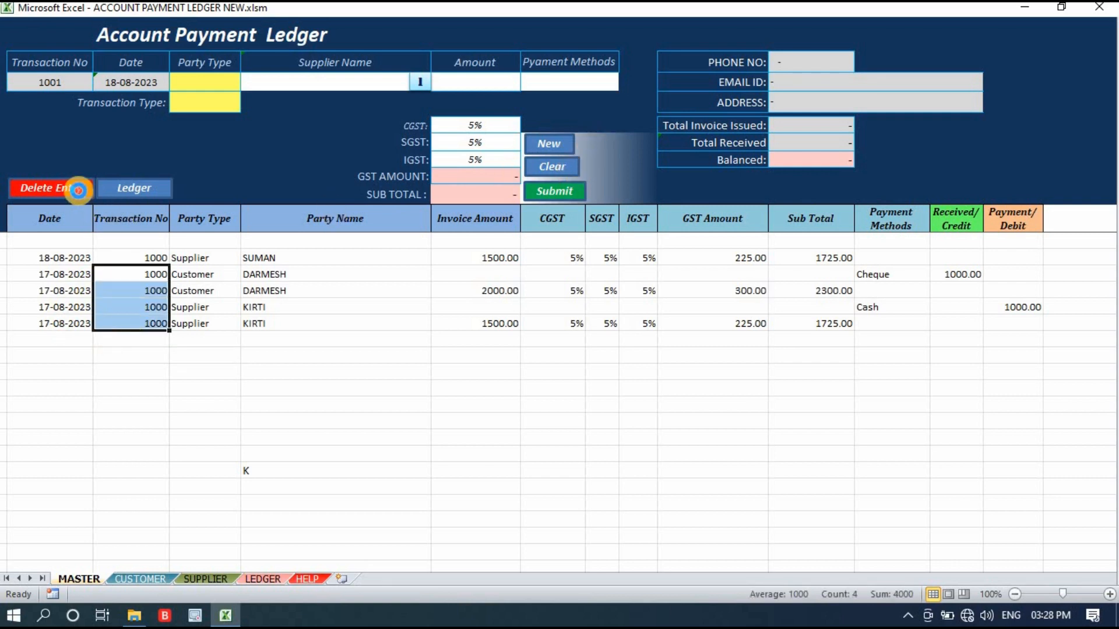
click(533, 362)
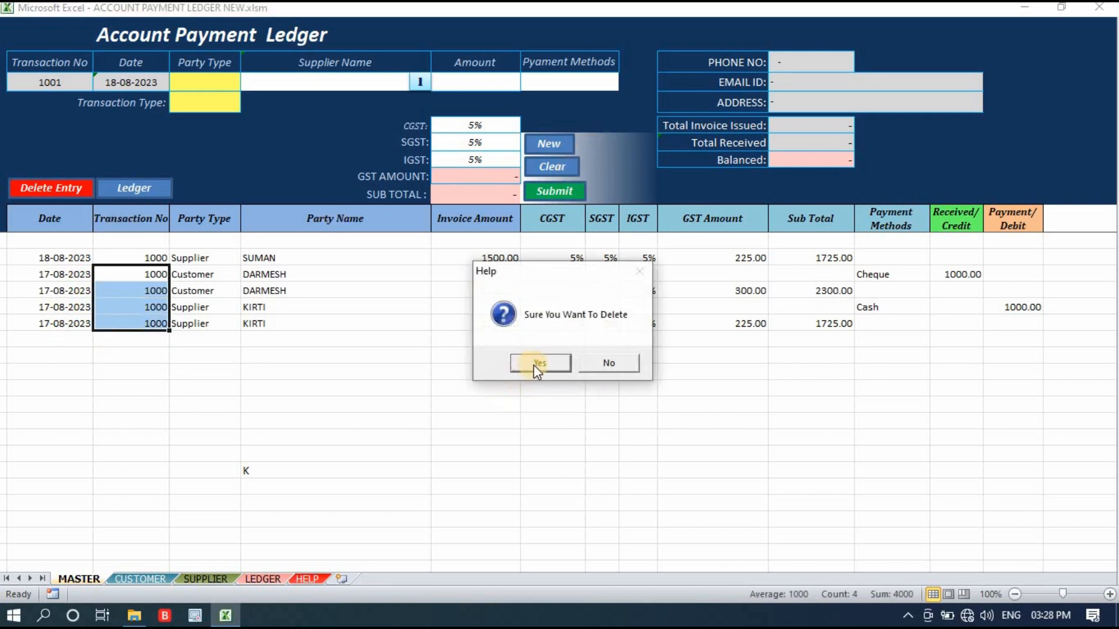
click(294, 385)
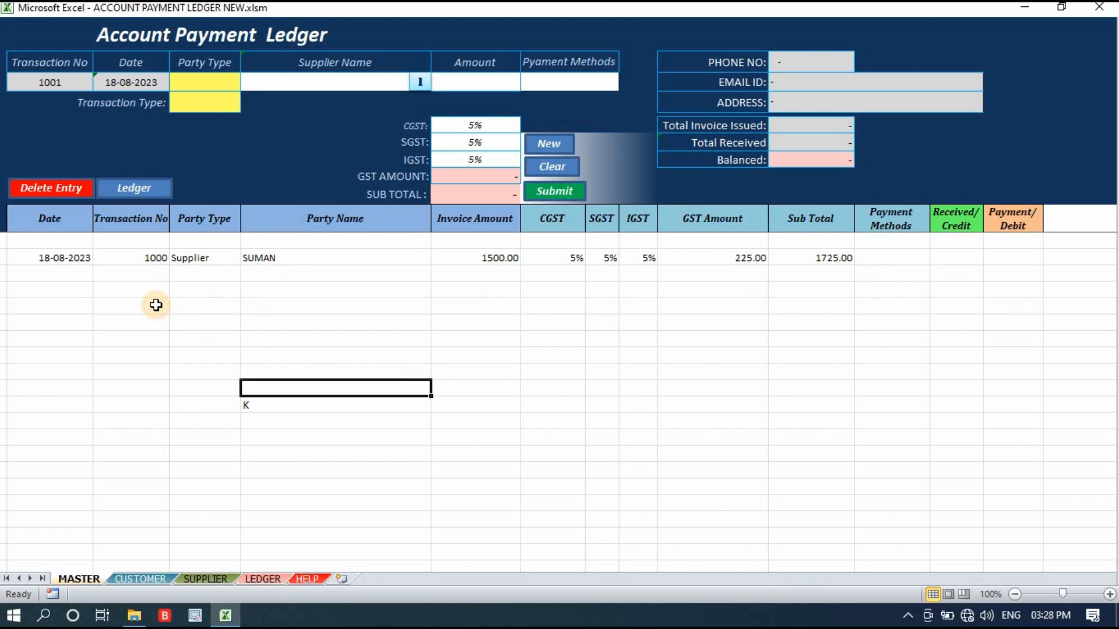
Start another entry with party type Supplier and transaction type Payment.
click(154, 258)
click(41, 83)
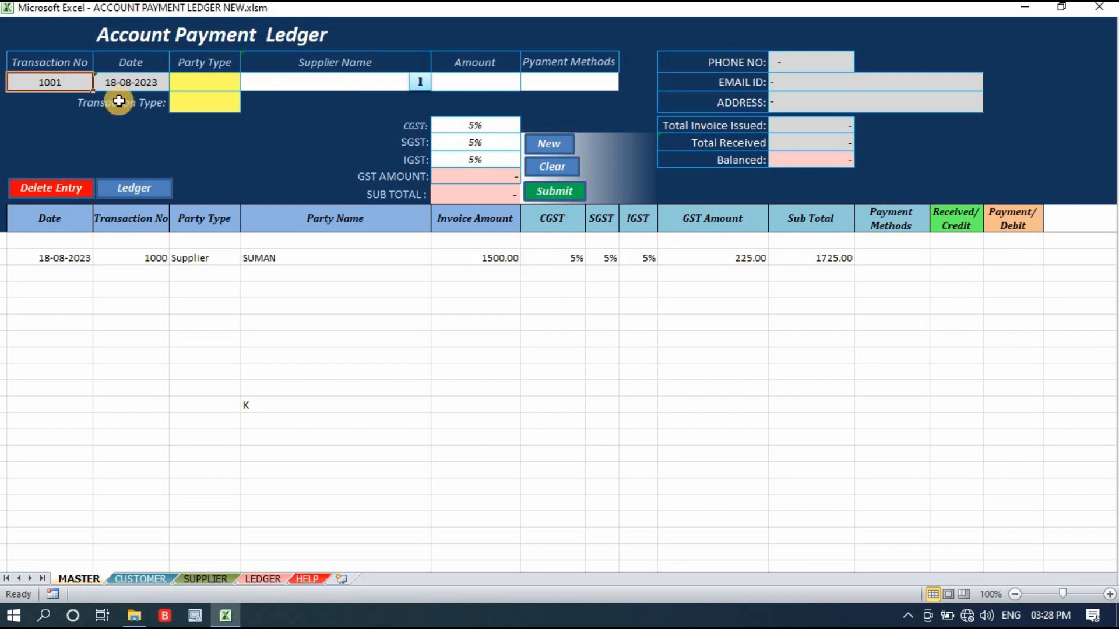
click(217, 80)
click(249, 83)
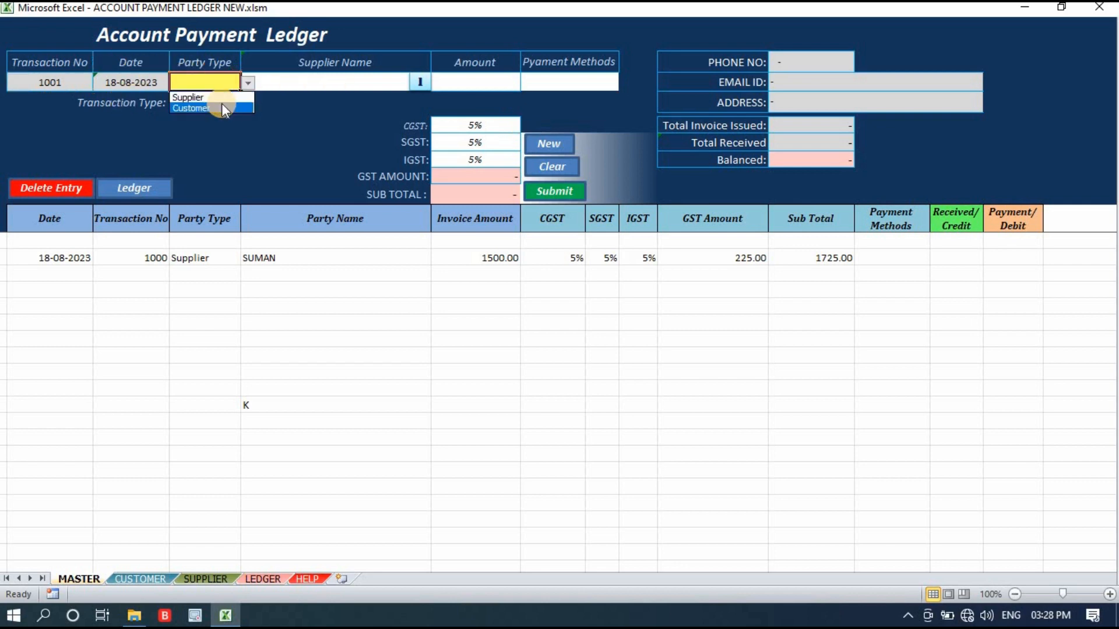
click(228, 96)
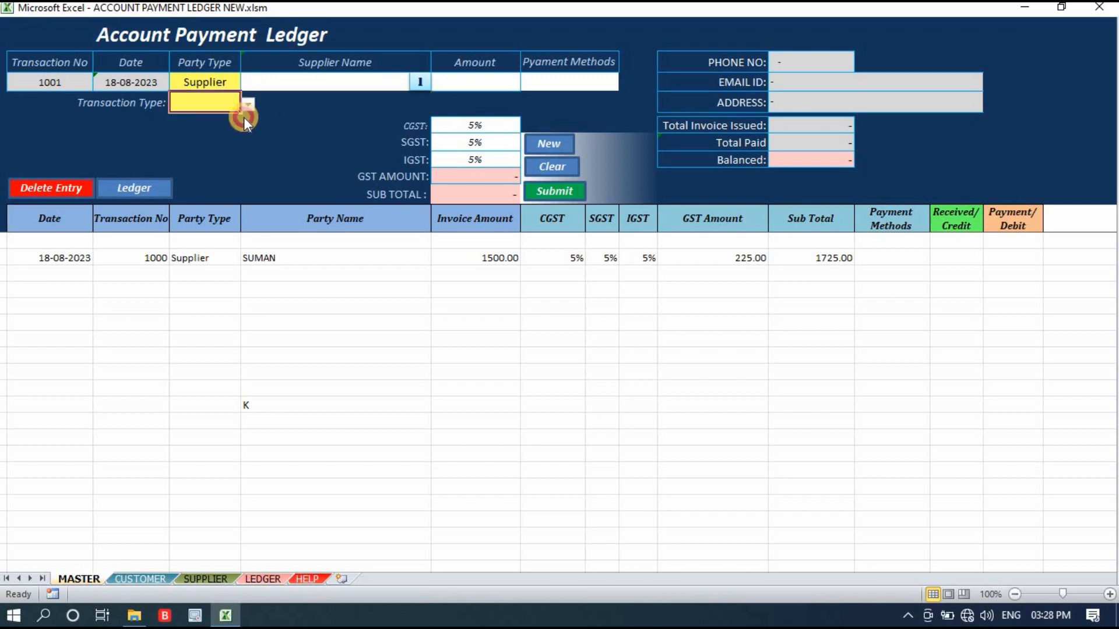
click(248, 105)
click(233, 129)
Search the supplier names for "s" and add the matching supplier to the payment entry.
click(414, 79)
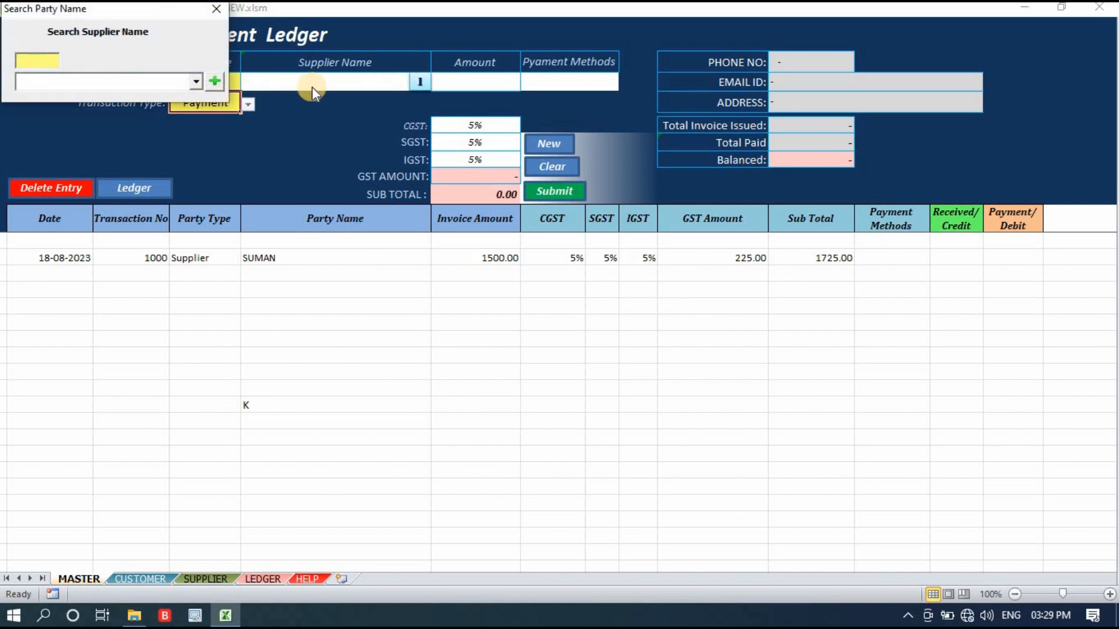
text(s)
click(196, 82)
click(183, 101)
click(216, 82)
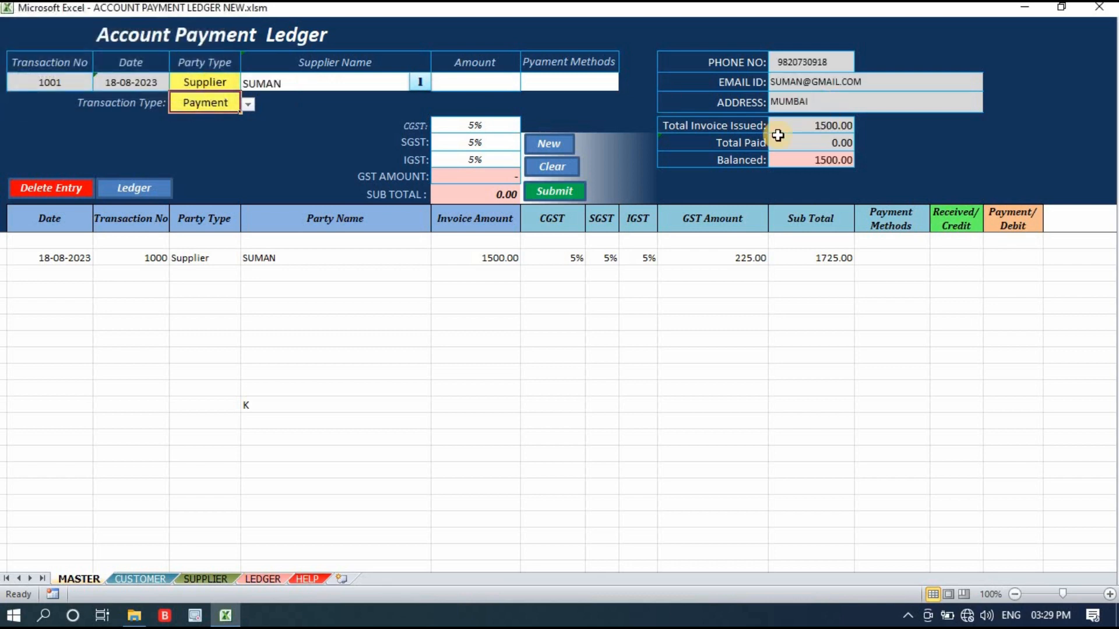
Check the supplier's invoice, paid and balance totals, and set the payment amount to 500 with payment method Online.
click(842, 125)
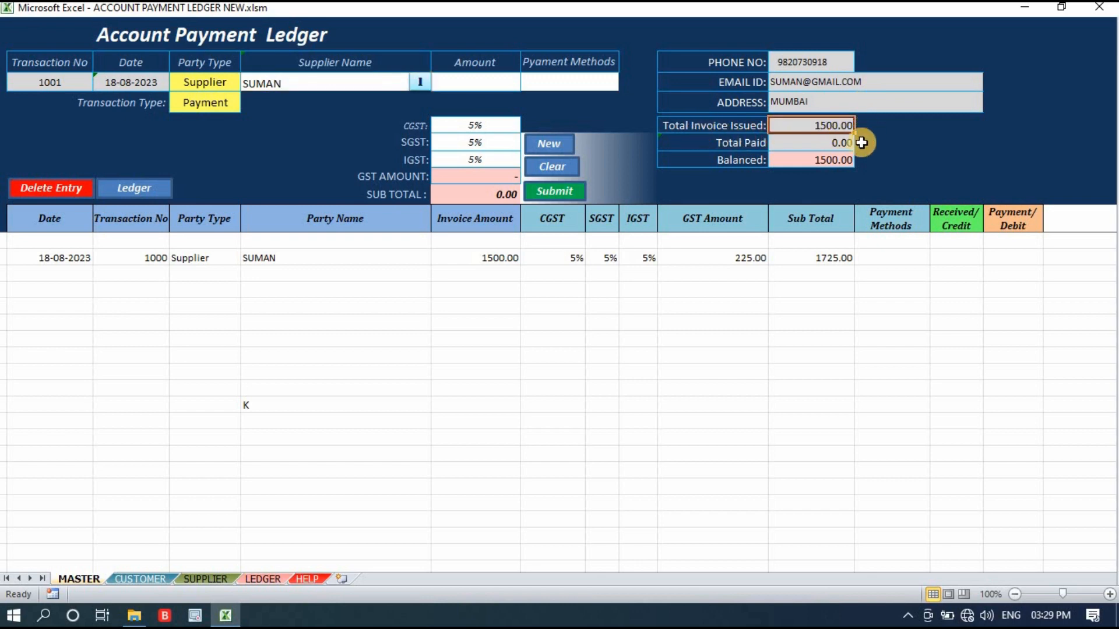
click(817, 162)
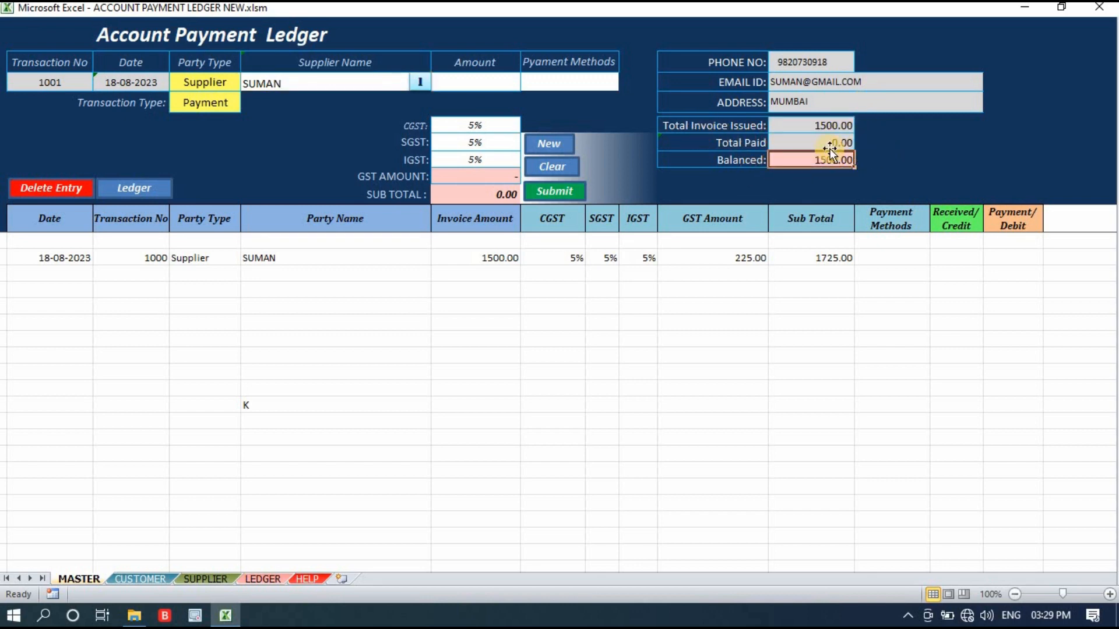
click(827, 144)
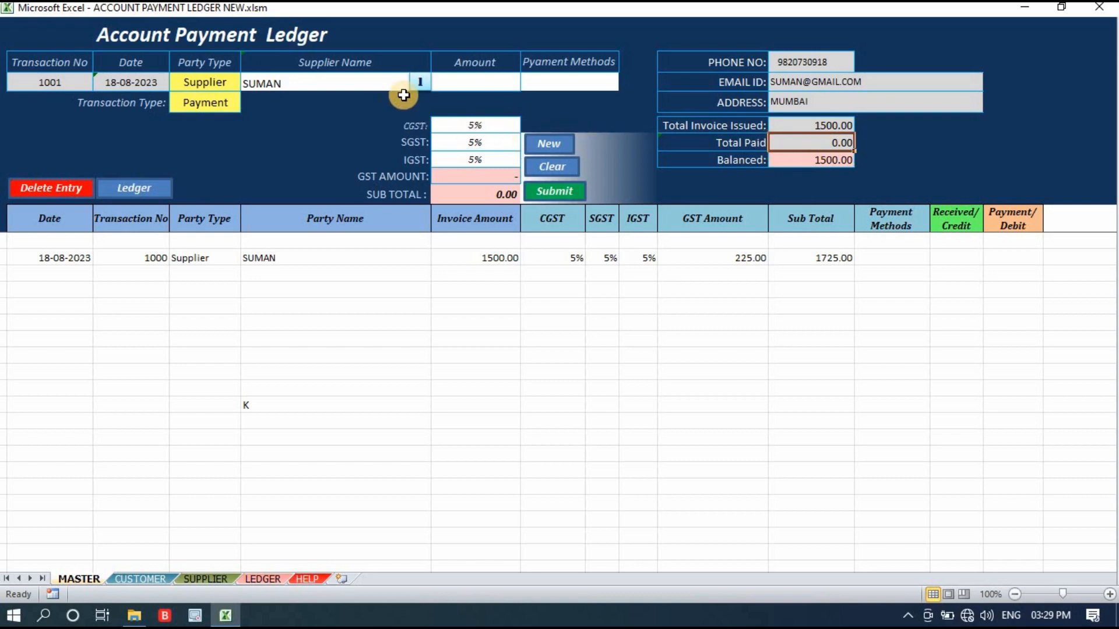
click(489, 82)
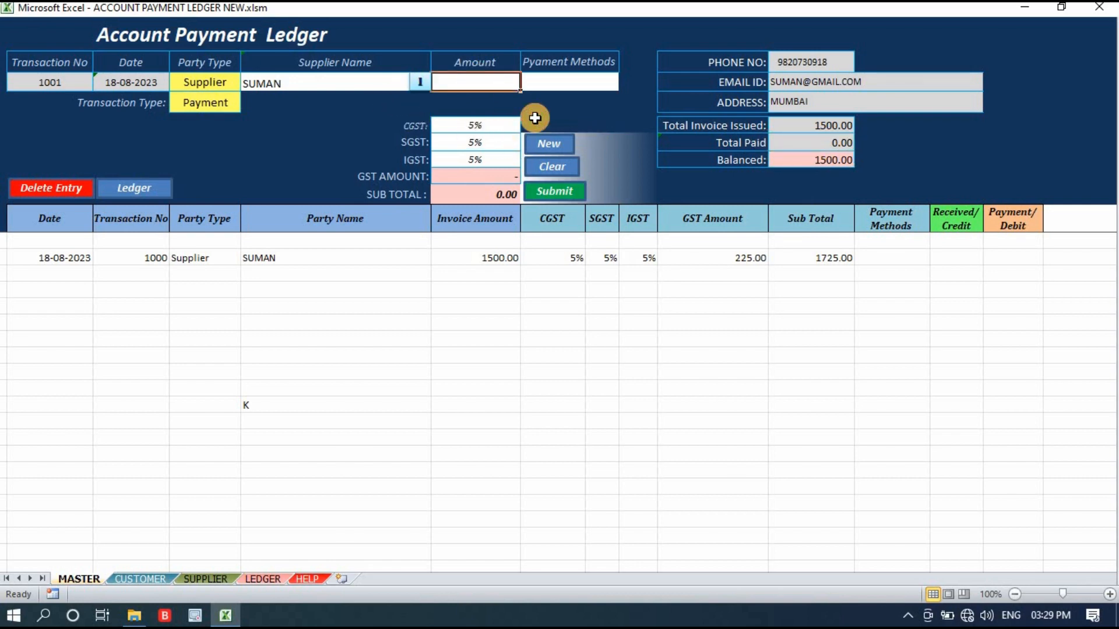
text(500)
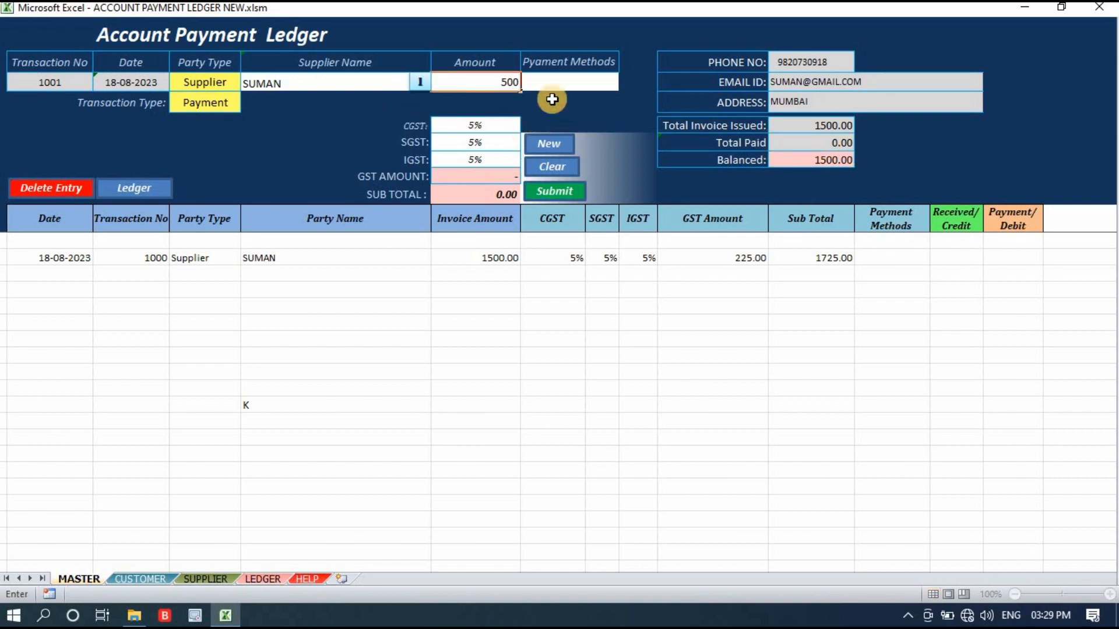
click(567, 80)
click(627, 82)
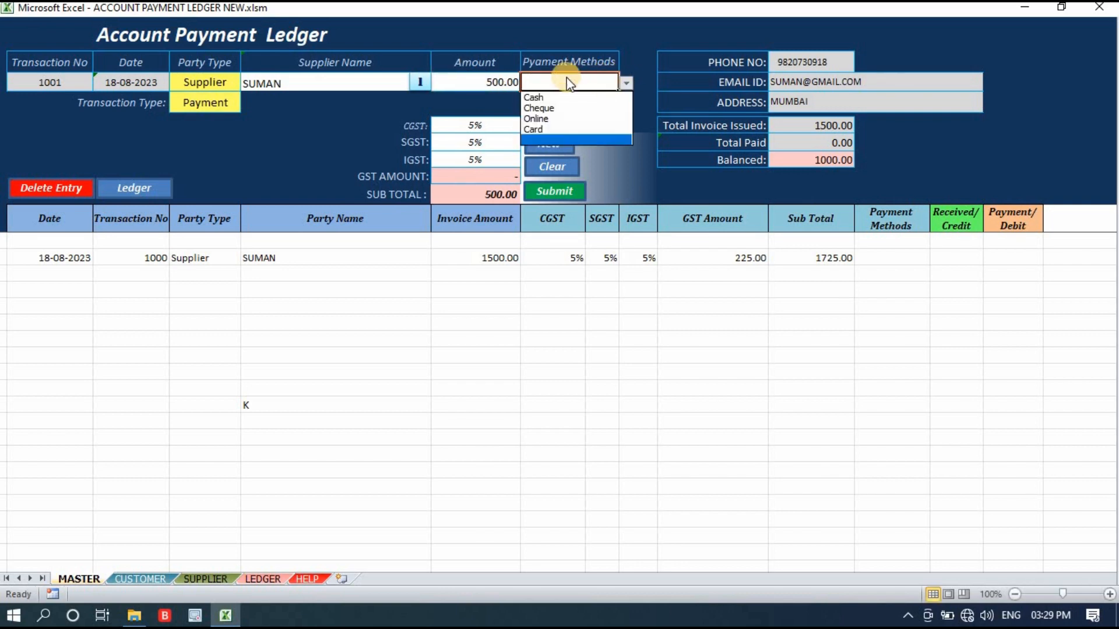
click(577, 119)
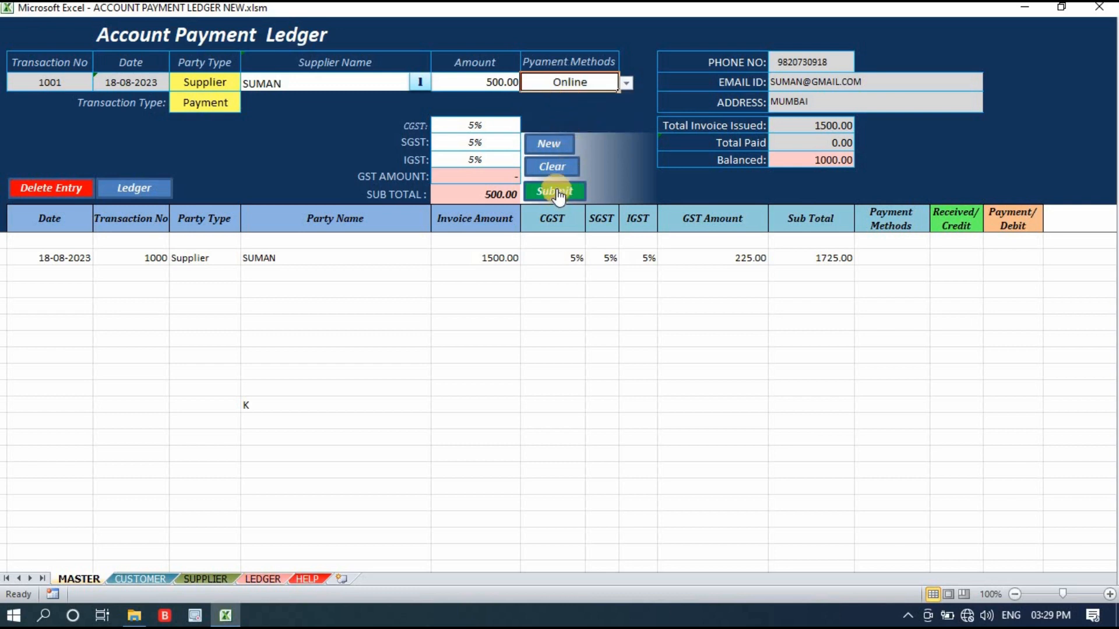
Review the payment's GST rates, GST amount and subtotal, and submit the entry to the ledger.
drag(493, 125, 501, 164)
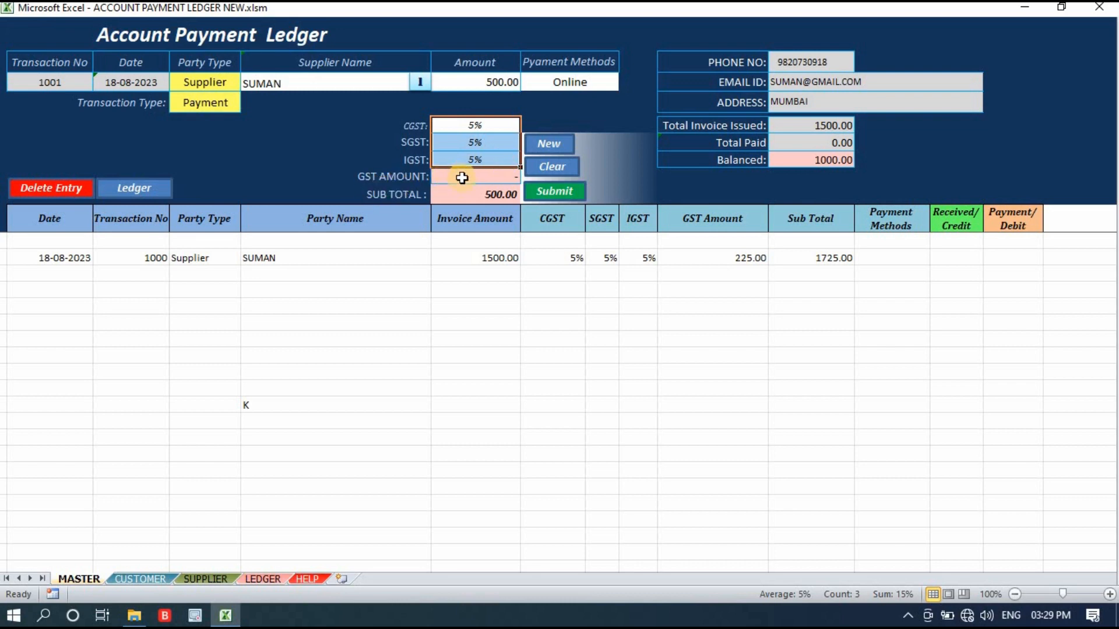
click(512, 179)
click(606, 126)
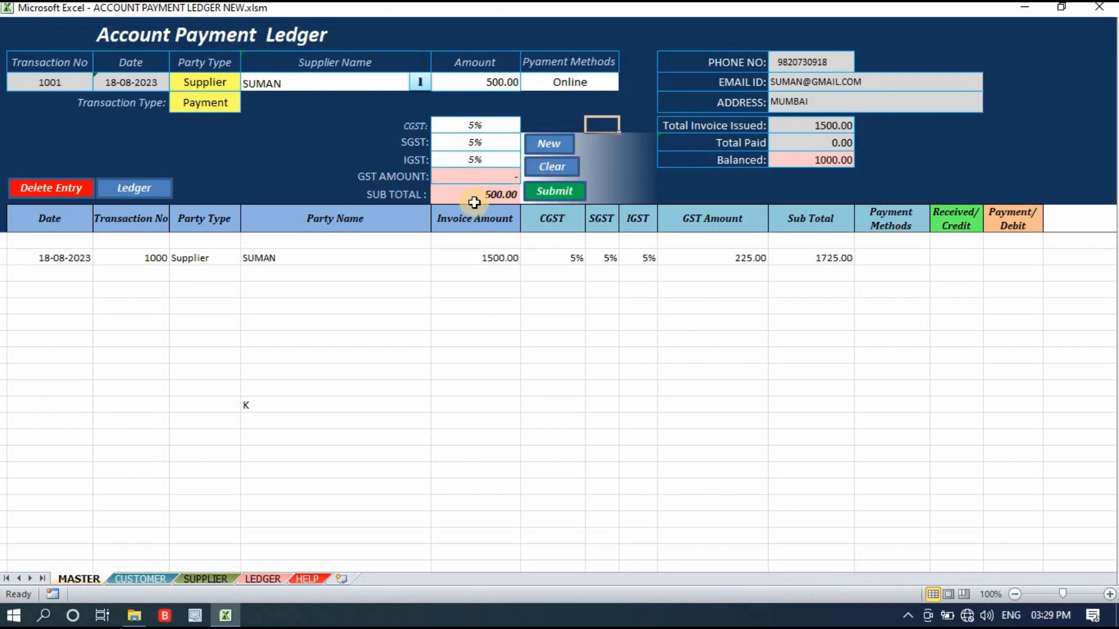
click(501, 71)
click(502, 194)
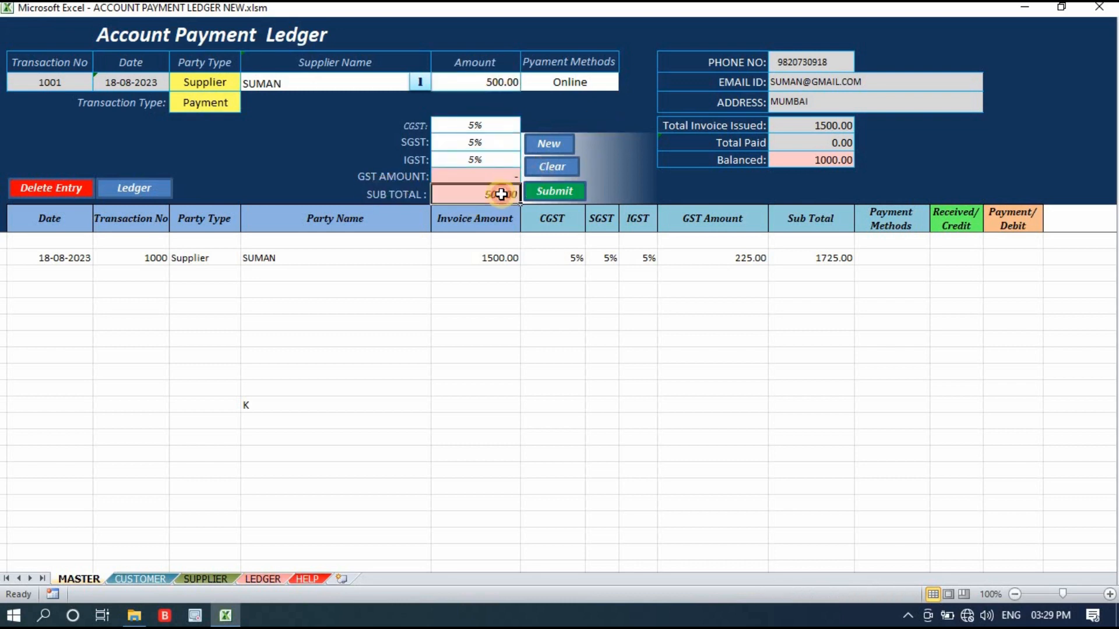
click(560, 192)
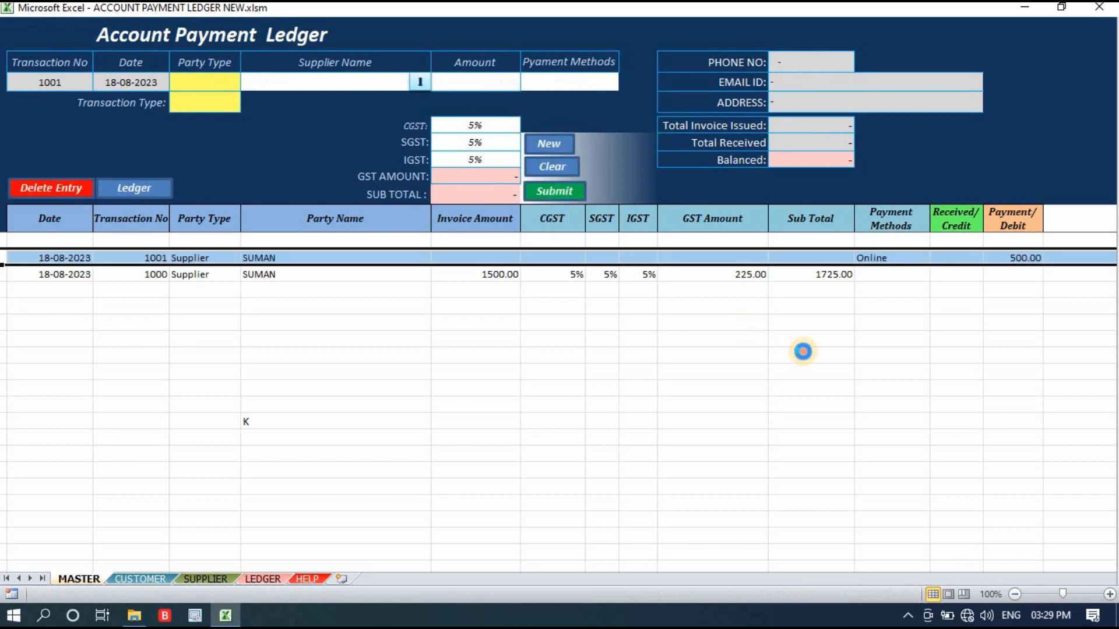
Check the submitted payment row's party name, payment method and debit amount, and view the party type choices for a new entry.
click(802, 331)
click(251, 275)
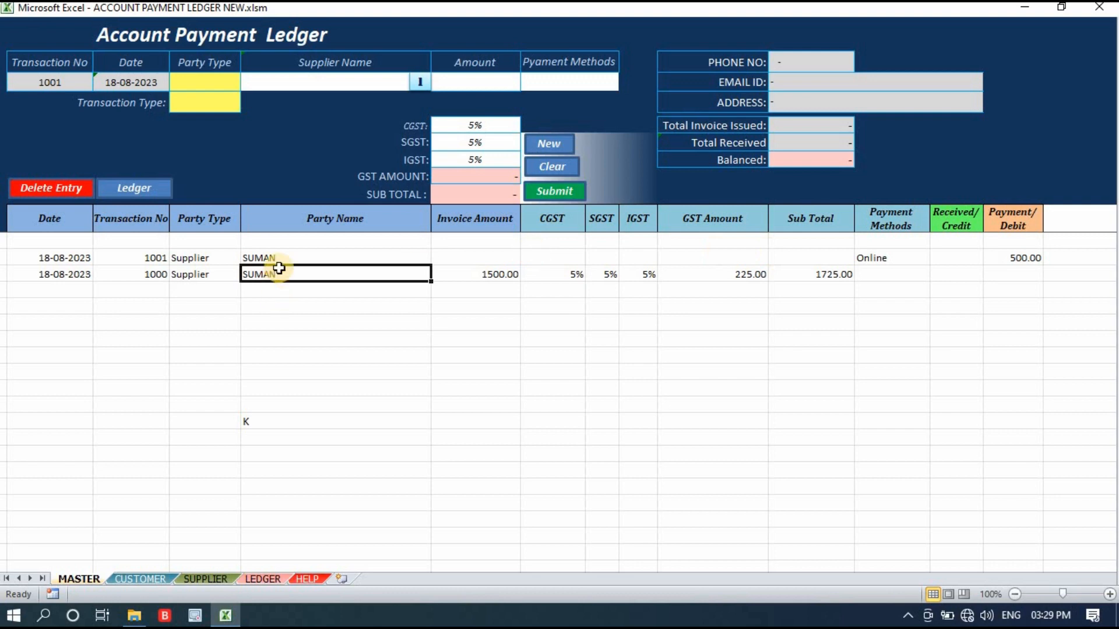
drag(275, 266, 467, 252)
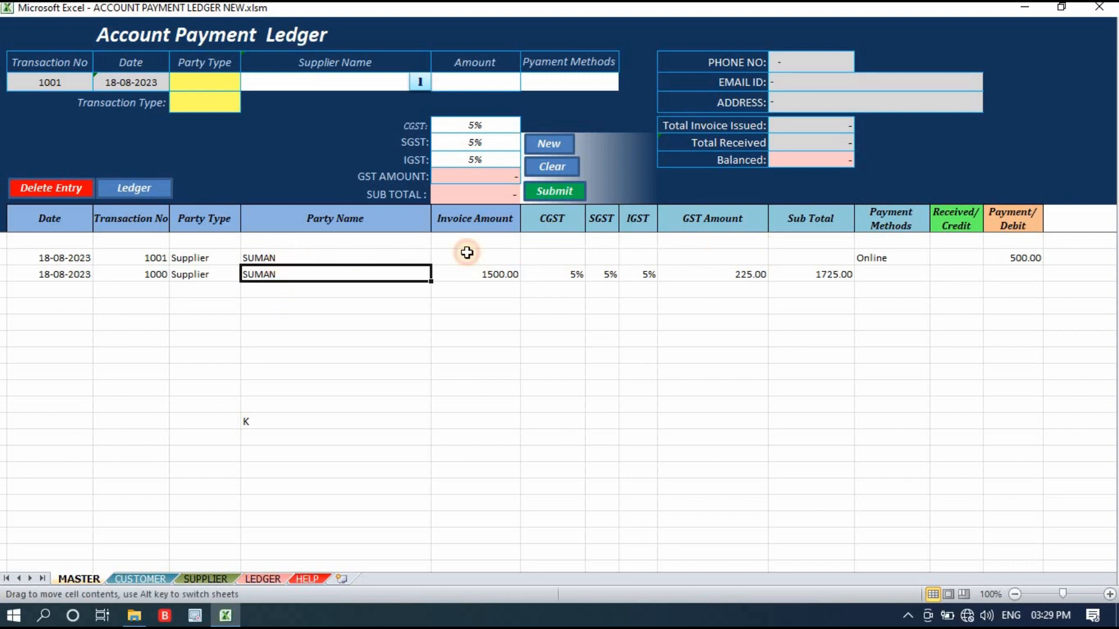
click(898, 257)
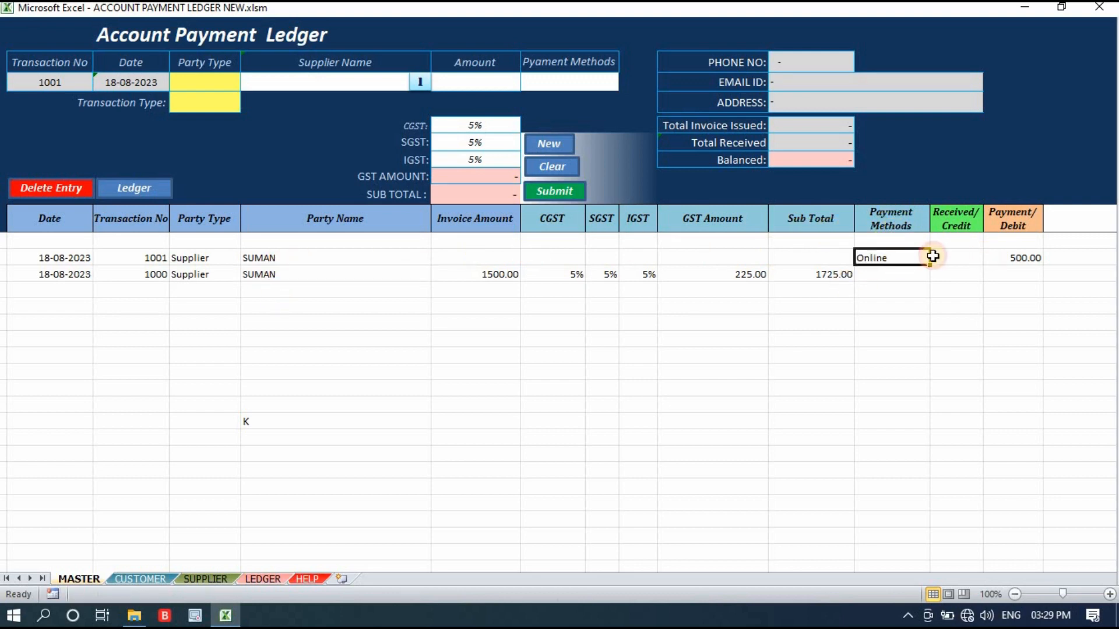
click(1027, 260)
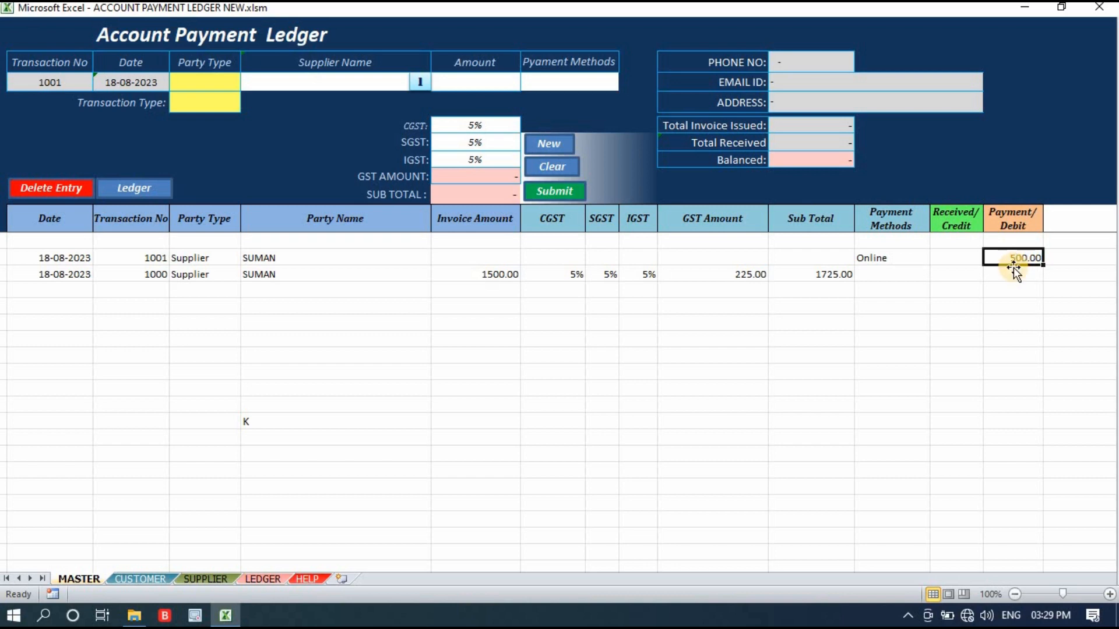
click(217, 81)
click(248, 83)
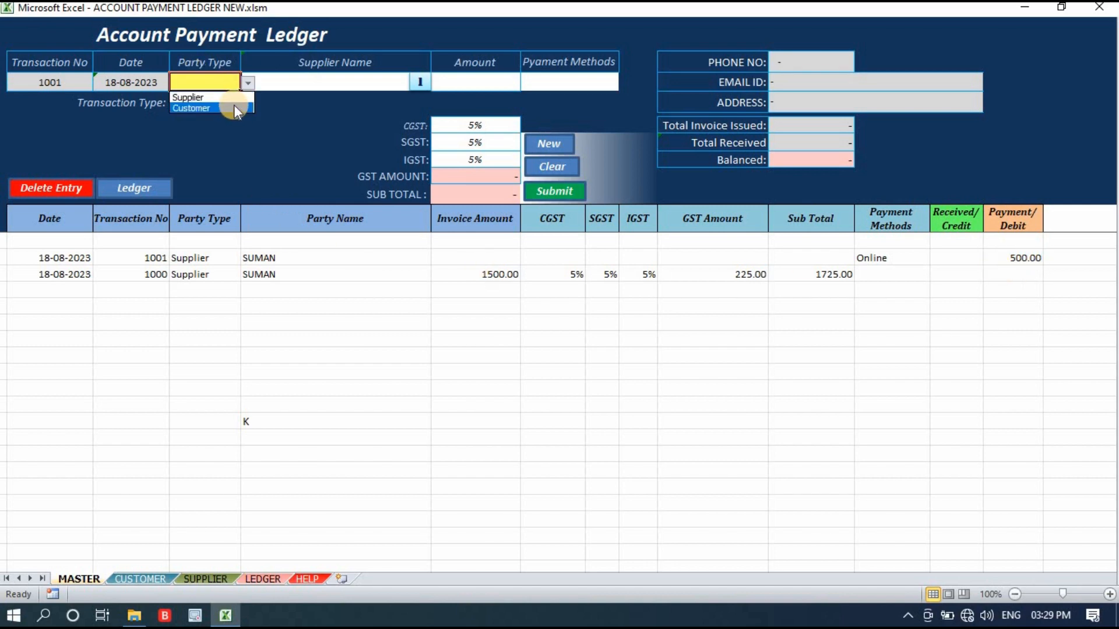
Go to the Ledger sheet and show all current transactions.
click(144, 194)
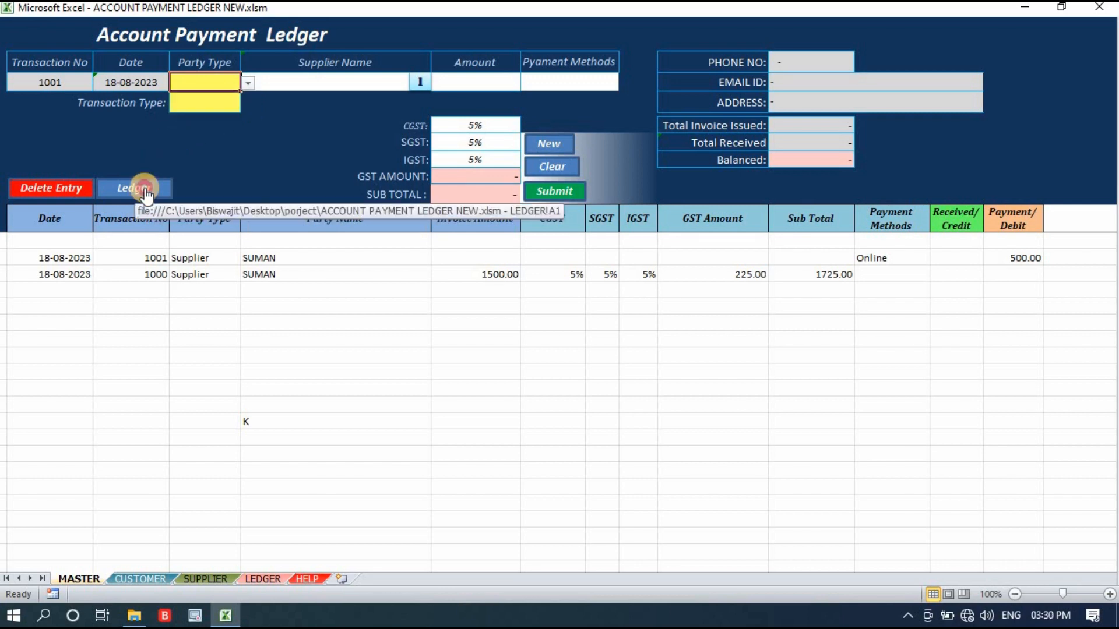
click(145, 192)
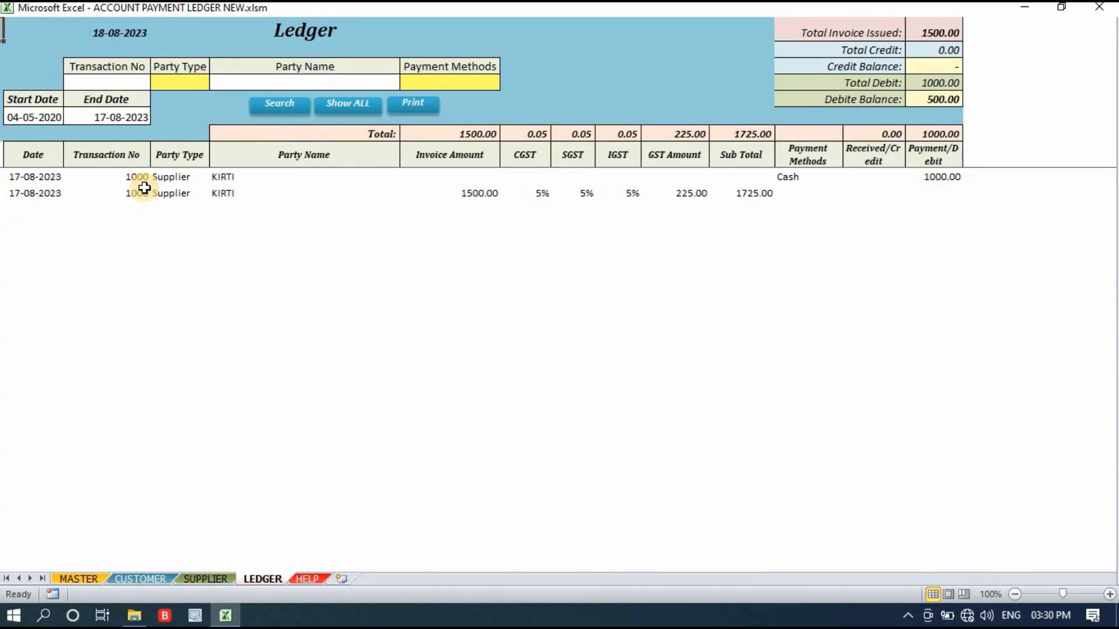
click(353, 104)
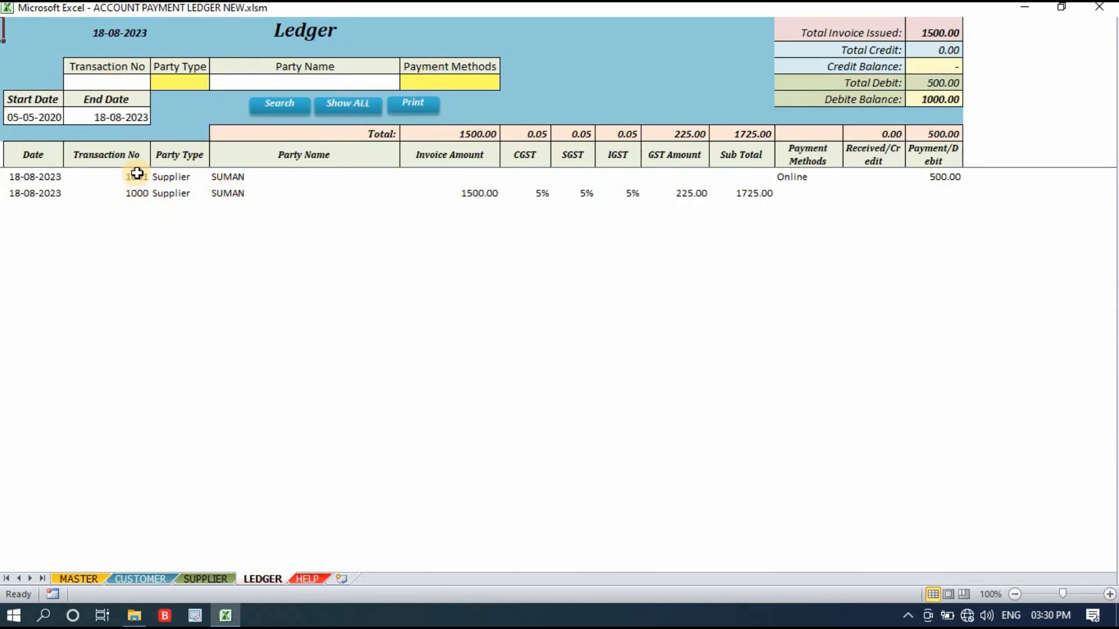
Examine the listed transactions and the ledger's search fields for party type, party name and payment method.
drag(132, 177, 914, 190)
click(170, 315)
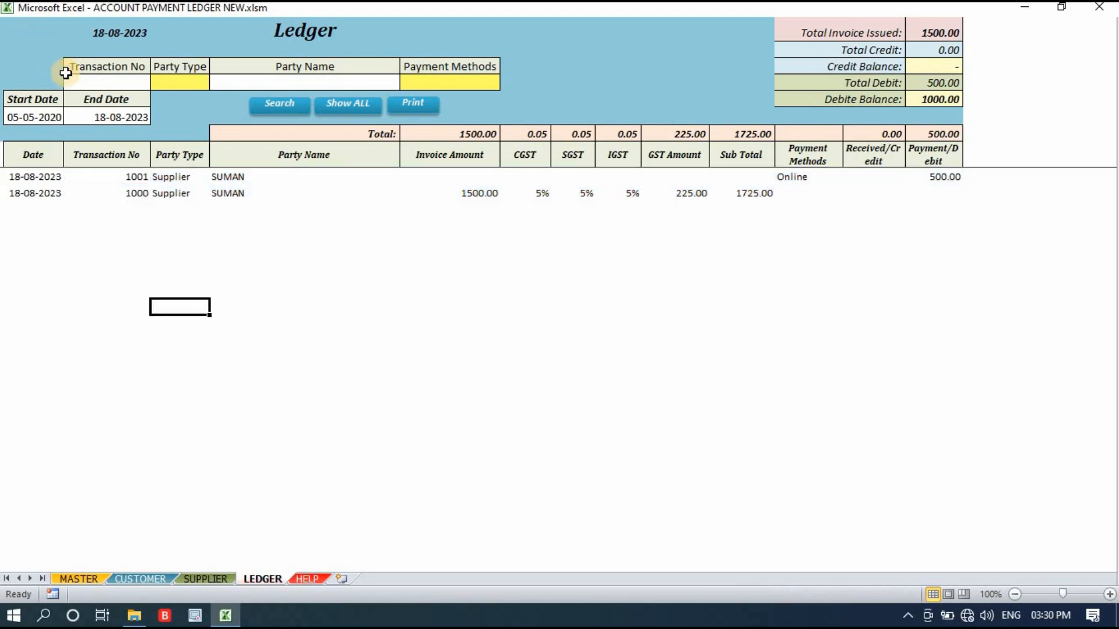
click(326, 113)
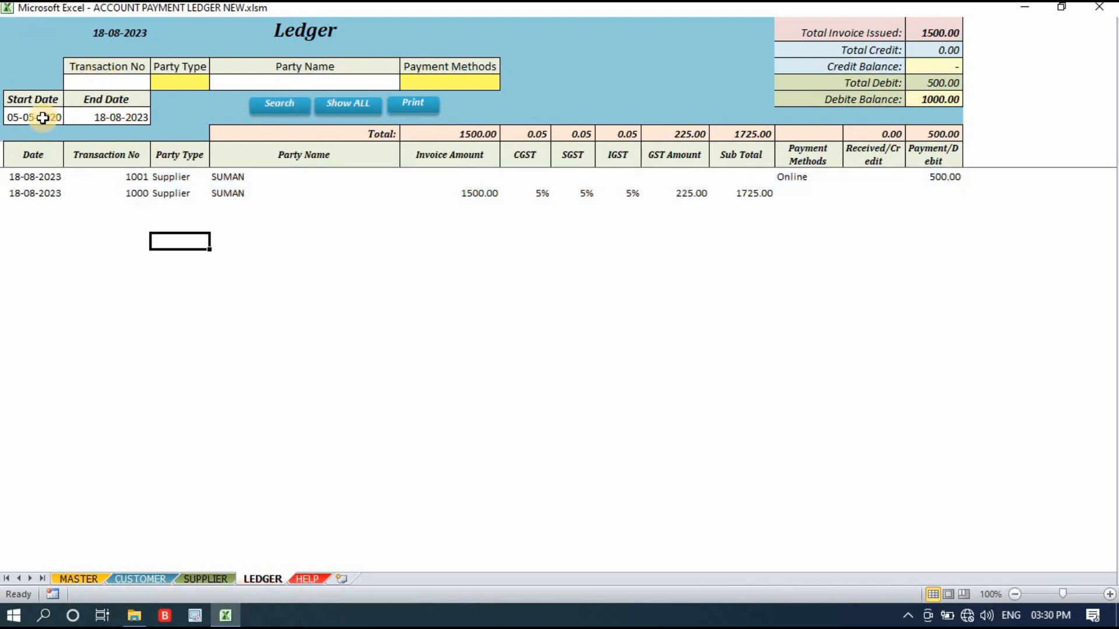
click(198, 77)
click(323, 78)
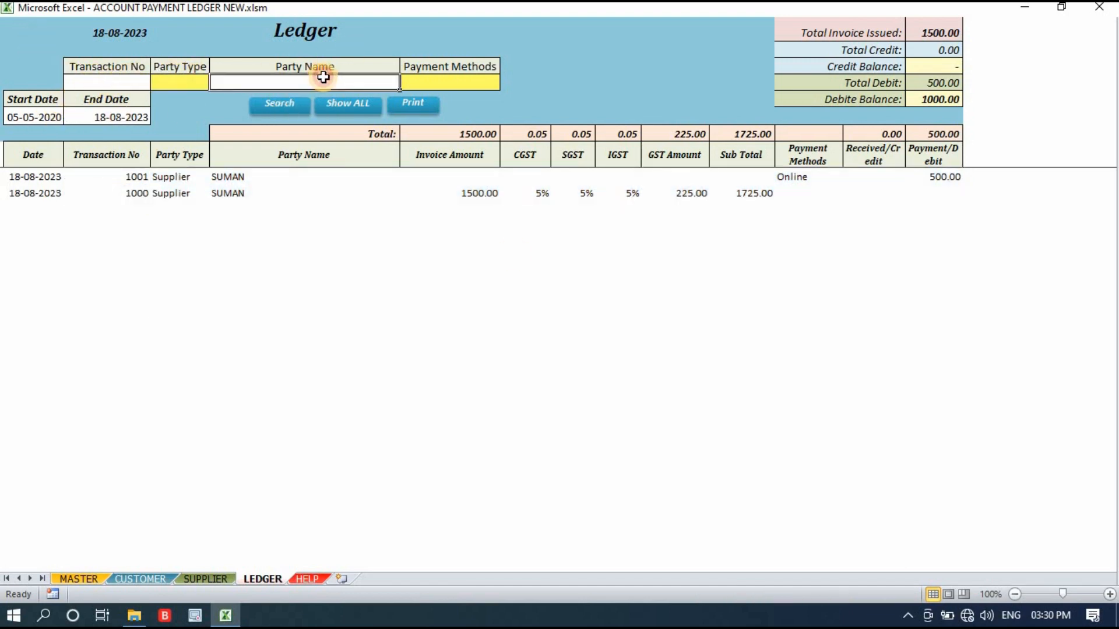
click(479, 78)
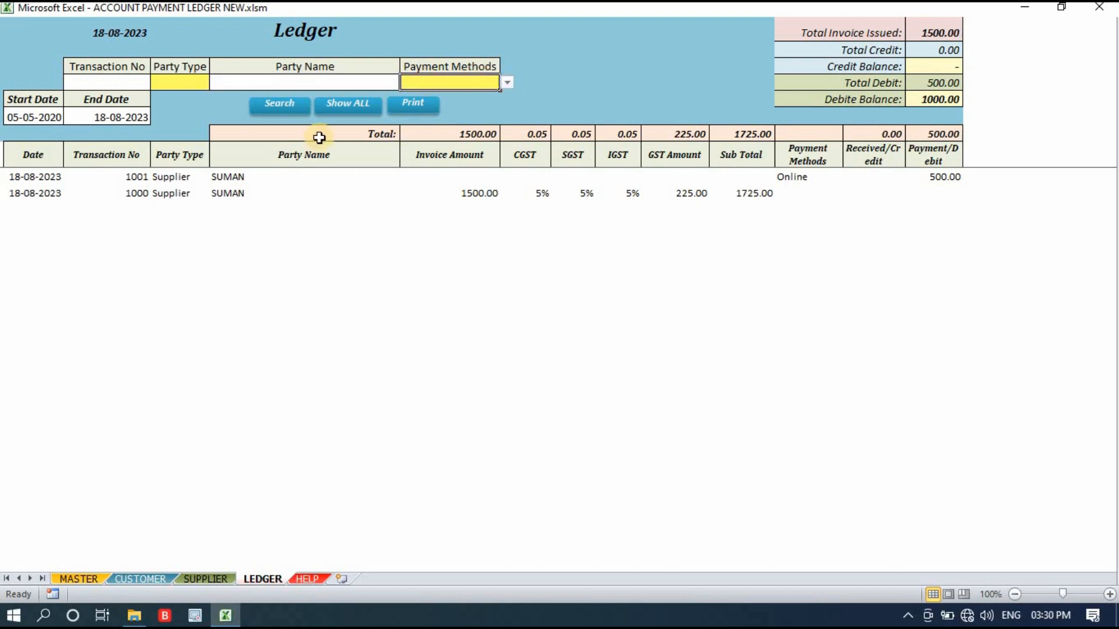
drag(178, 176, 283, 190)
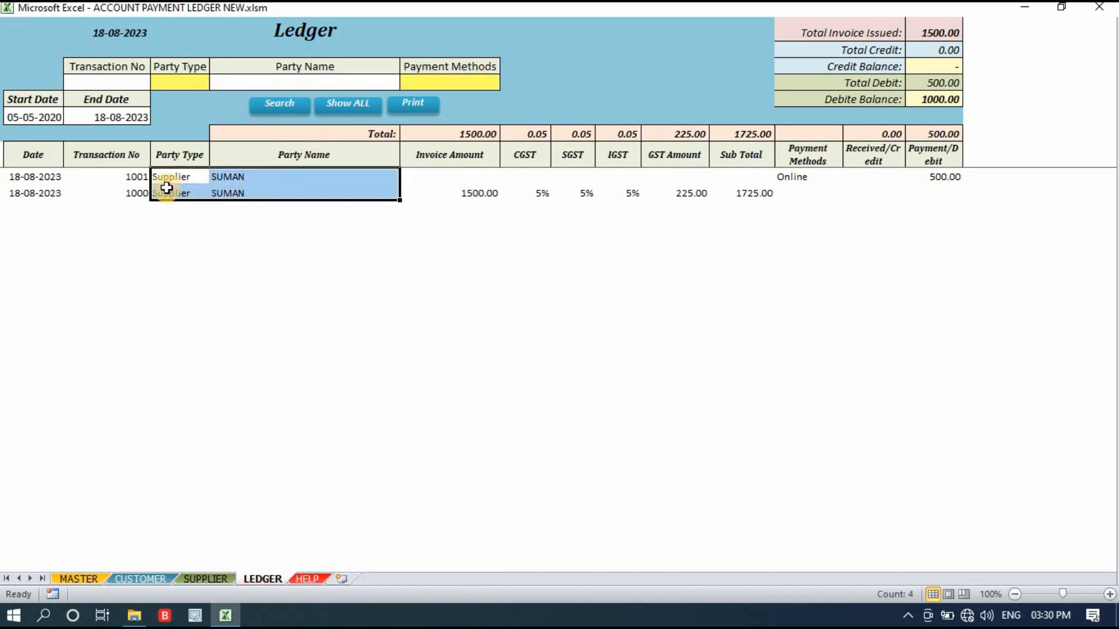
drag(169, 176, 880, 149)
click(568, 241)
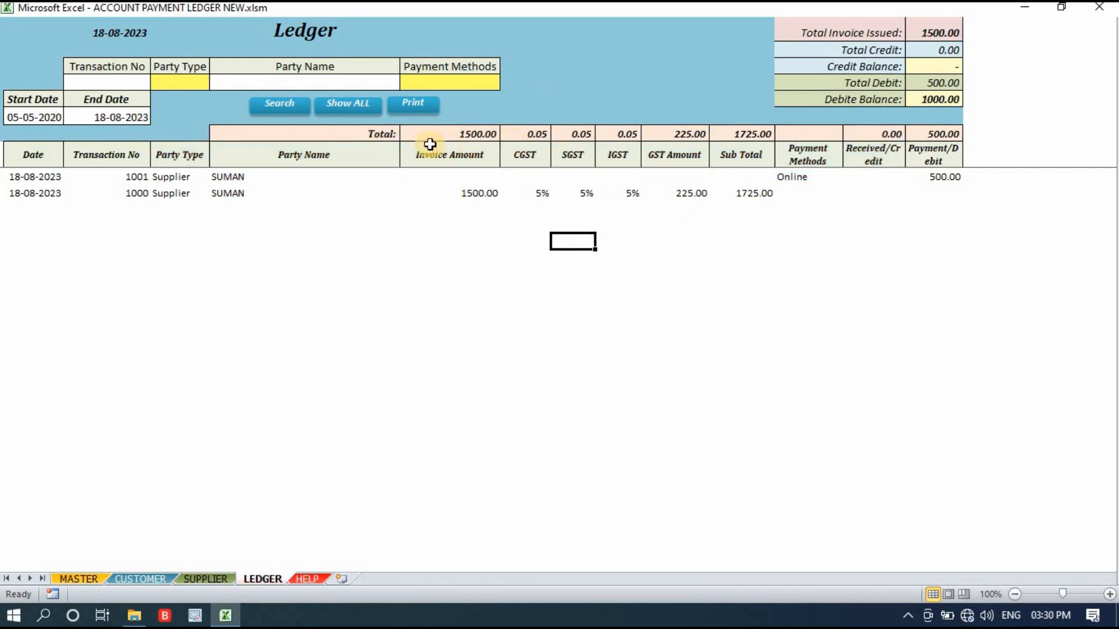
Examine the Total row's figures for invoice amount, CGST, SGST, IGST, GST amount and subtotal.
click(468, 131)
drag(468, 131, 922, 129)
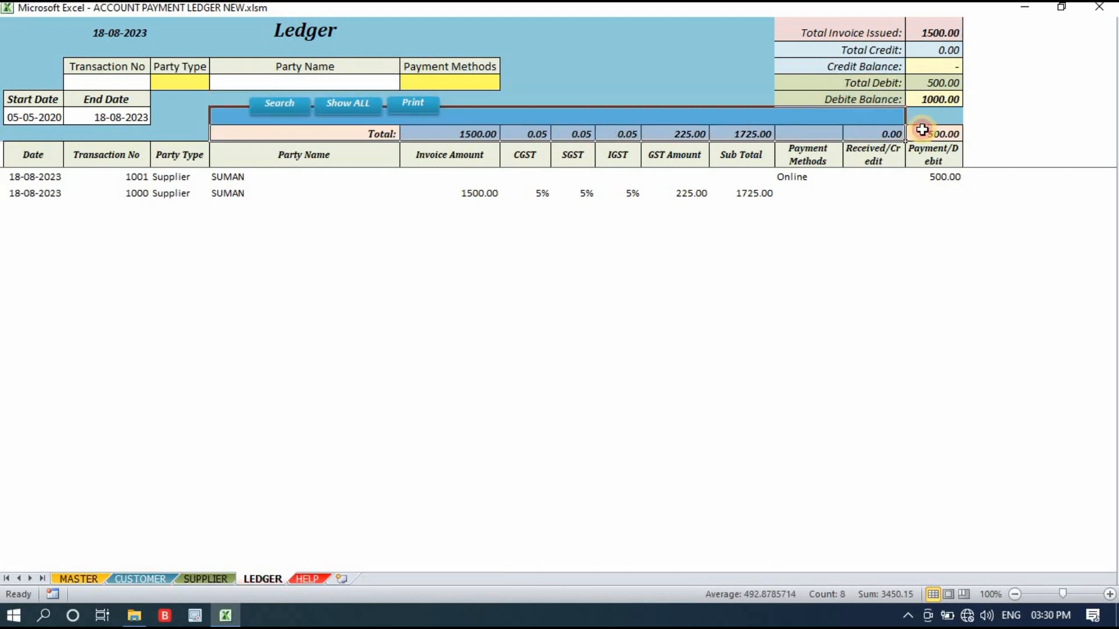
click(659, 225)
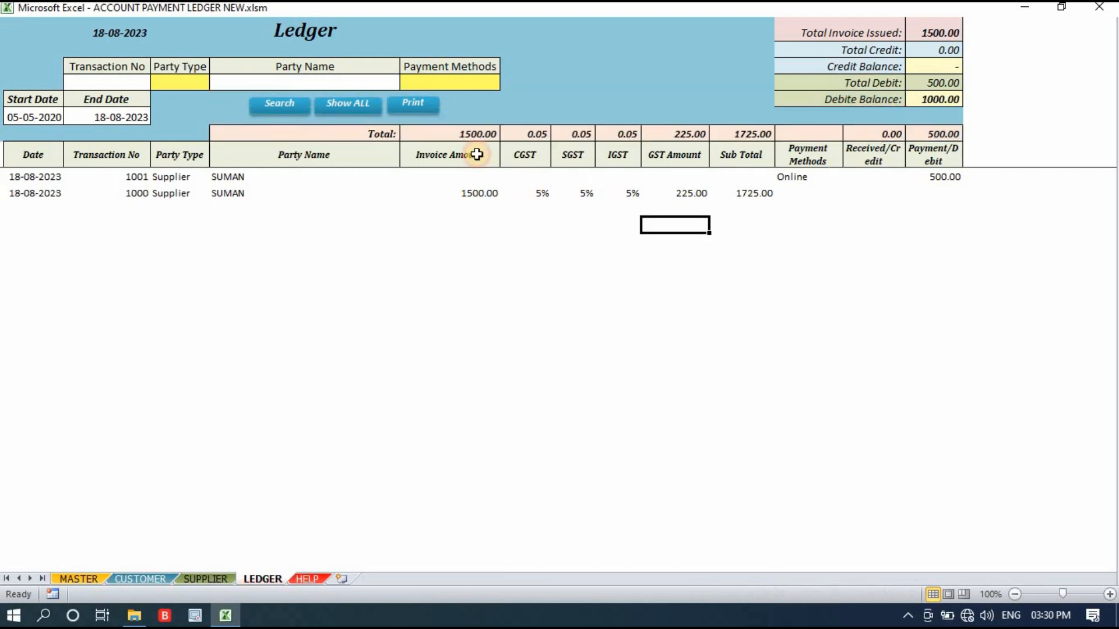
click(540, 130)
click(600, 130)
click(573, 134)
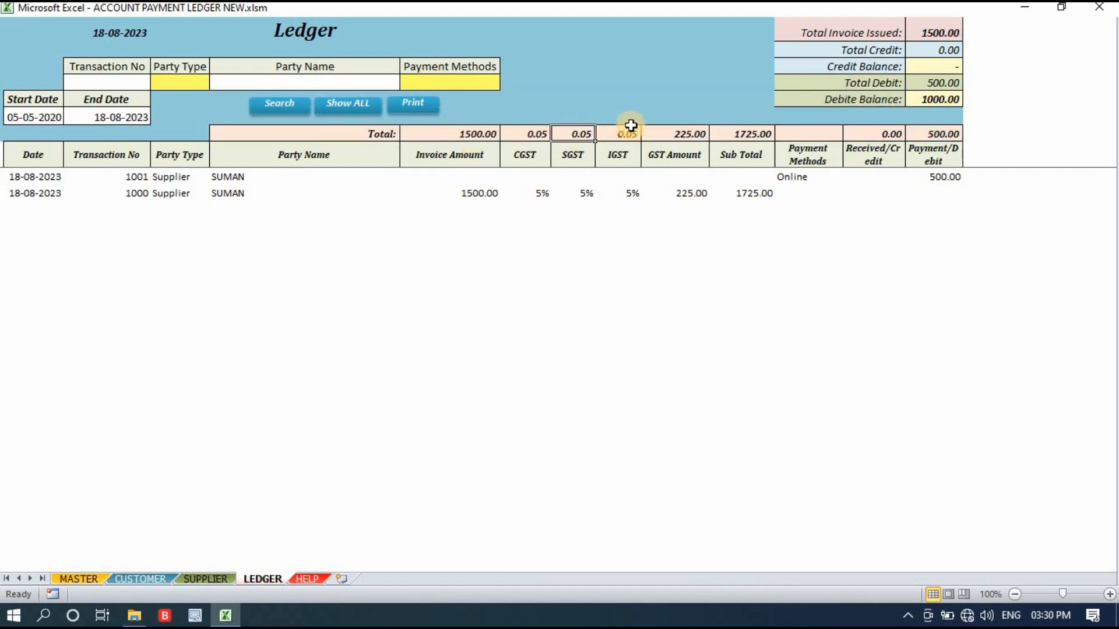
click(631, 126)
click(687, 133)
click(745, 133)
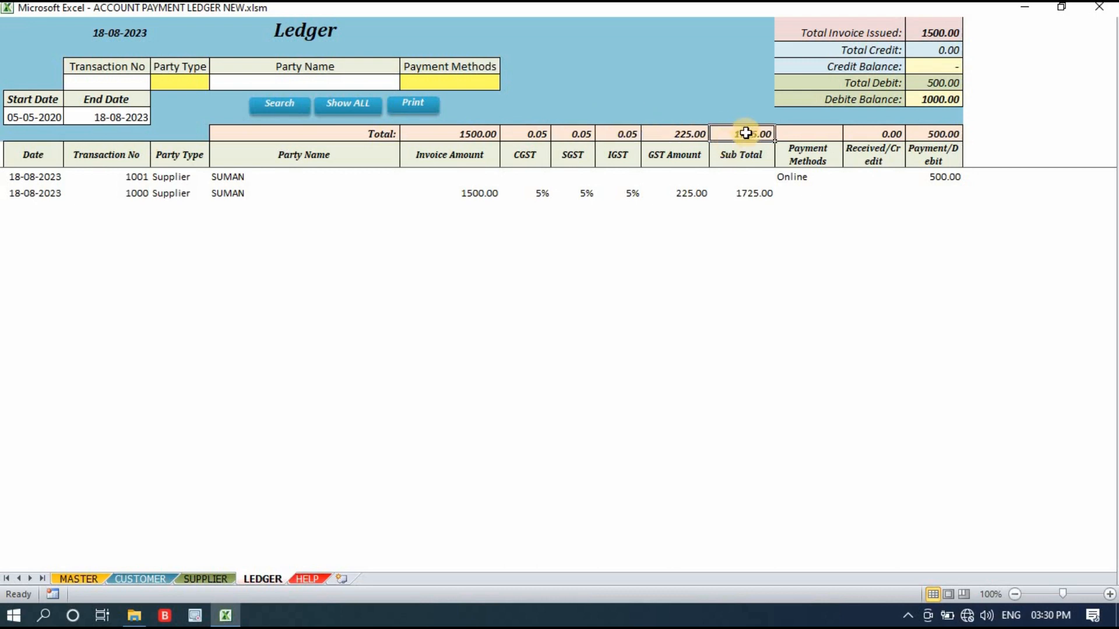
Examine the ledger summary's total invoice issued, total credit, credit balance, total debit and debit balance.
drag(839, 33, 945, 99)
click(1029, 67)
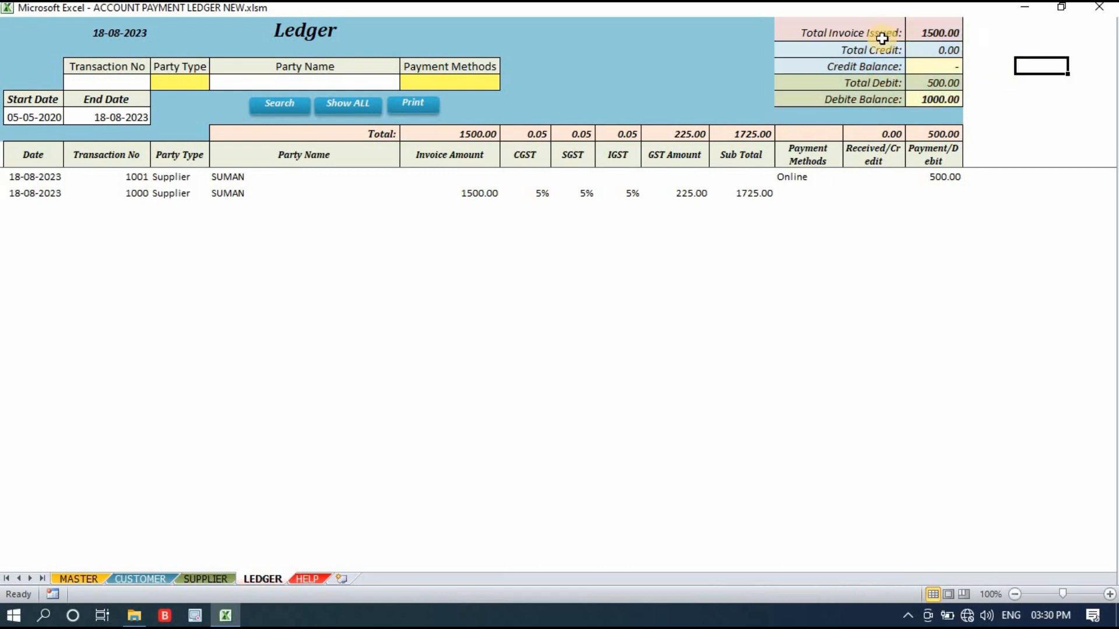
click(937, 30)
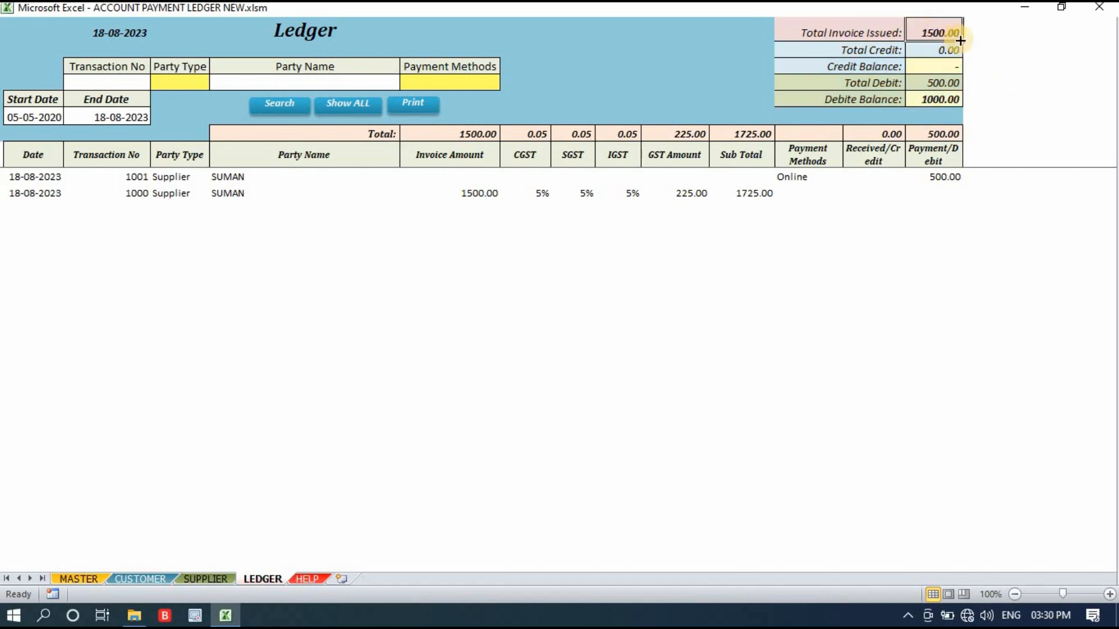
click(950, 51)
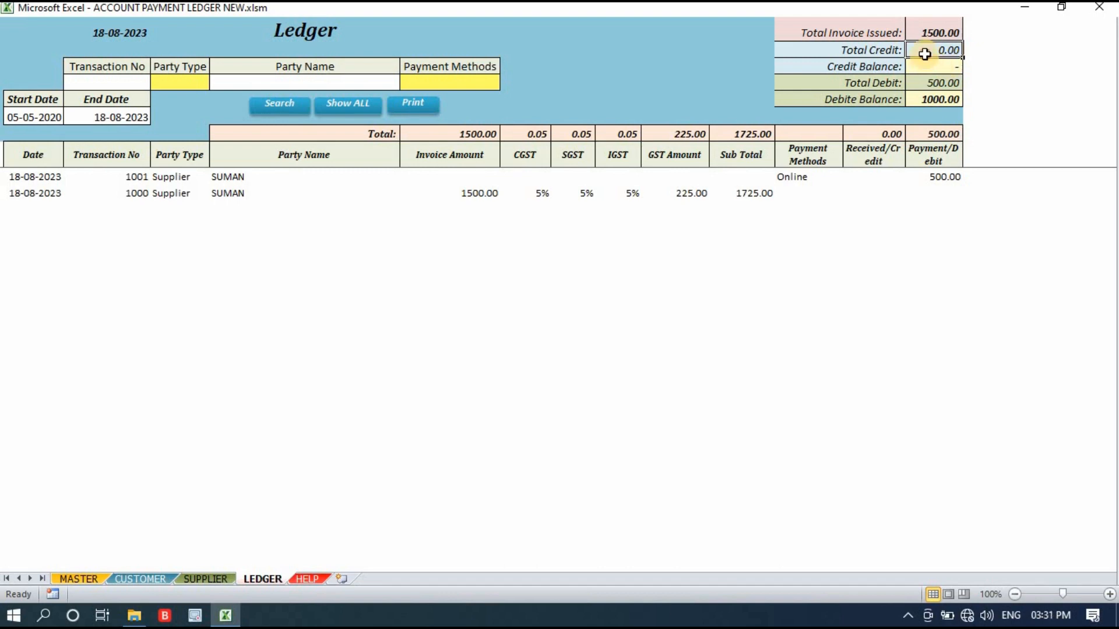
drag(930, 50, 931, 62)
click(975, 60)
drag(874, 84, 927, 100)
click(991, 83)
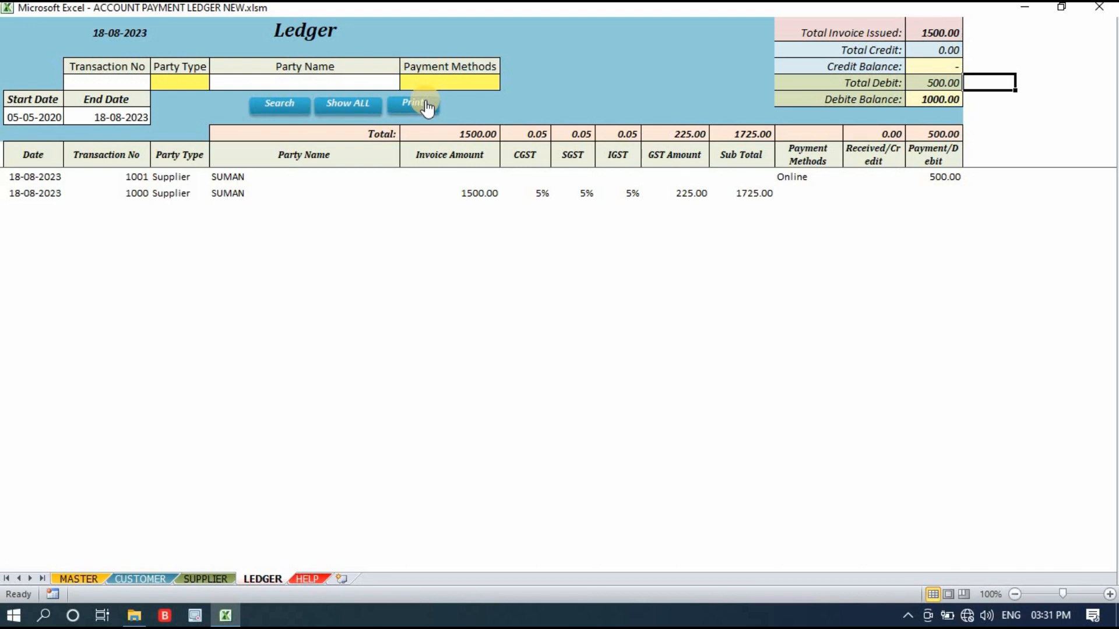
Look at the Customer sheet and examine the list of supplier names and contact details on the Supplier sheet.
click(139, 579)
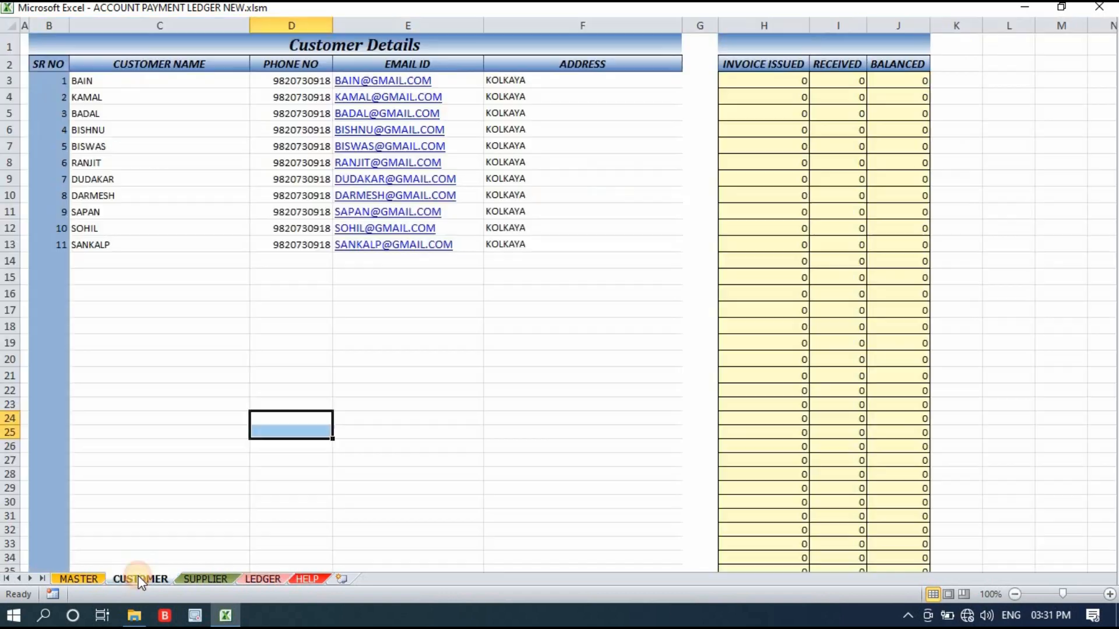
click(207, 577)
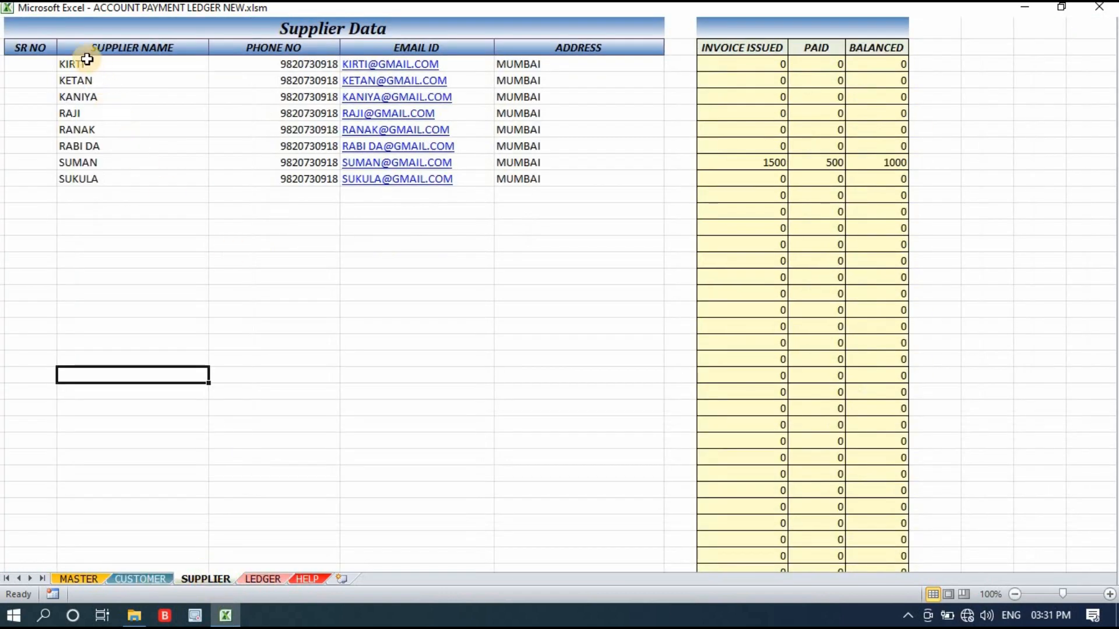
drag(87, 63, 93, 97)
drag(365, 153, 579, 325)
click(580, 325)
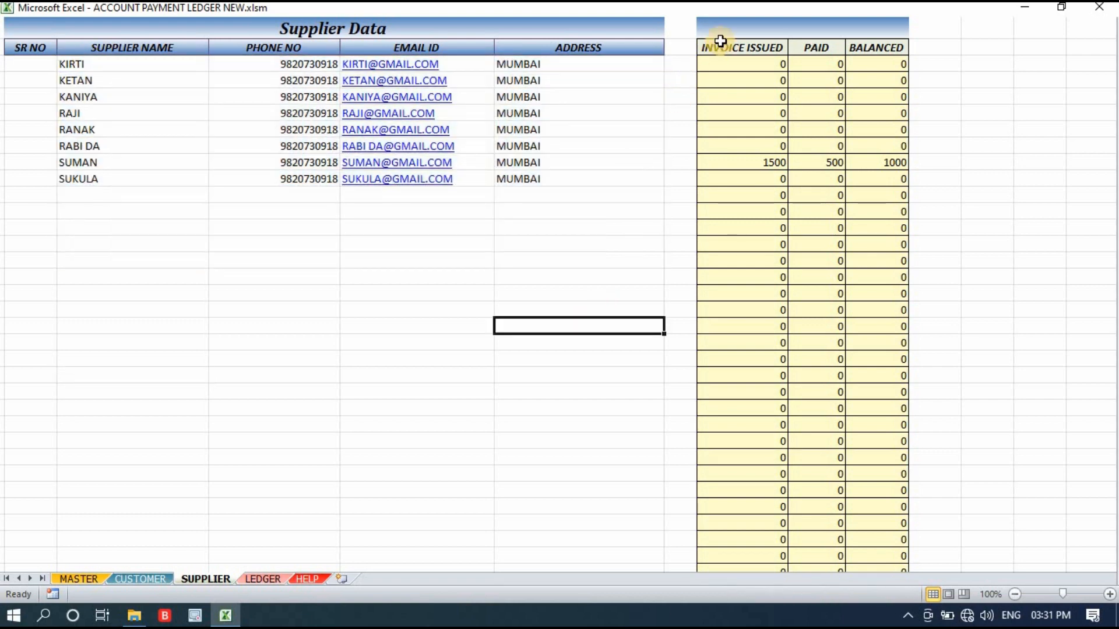
Examine the invoice issued, paid and balanced columns beside the supplier list.
click(719, 35)
drag(820, 126, 898, 489)
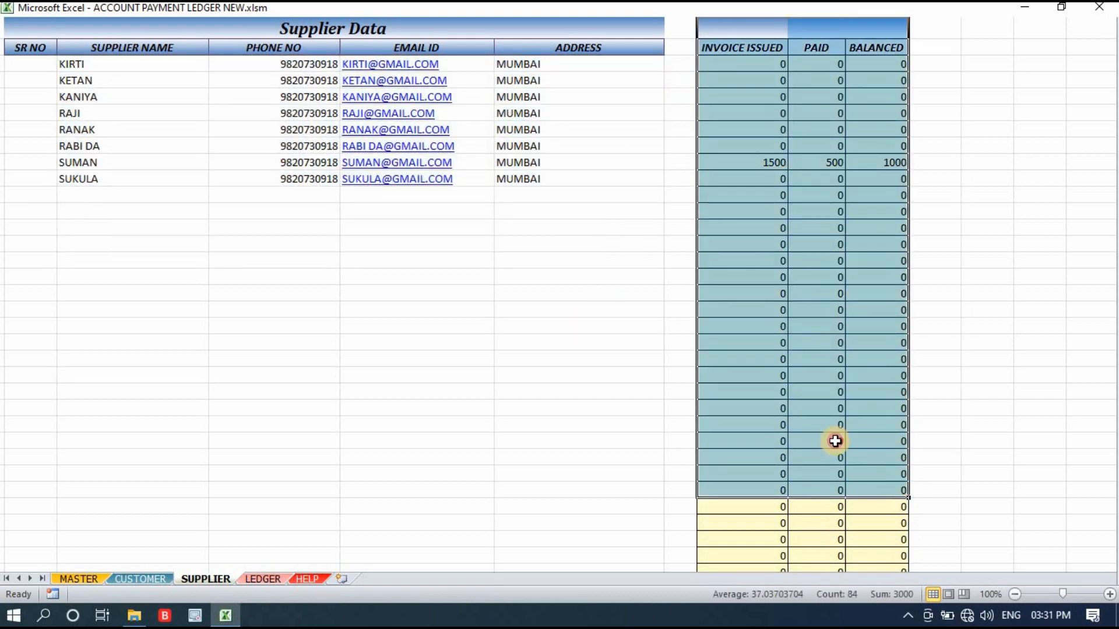
drag(737, 65, 933, 344)
click(676, 117)
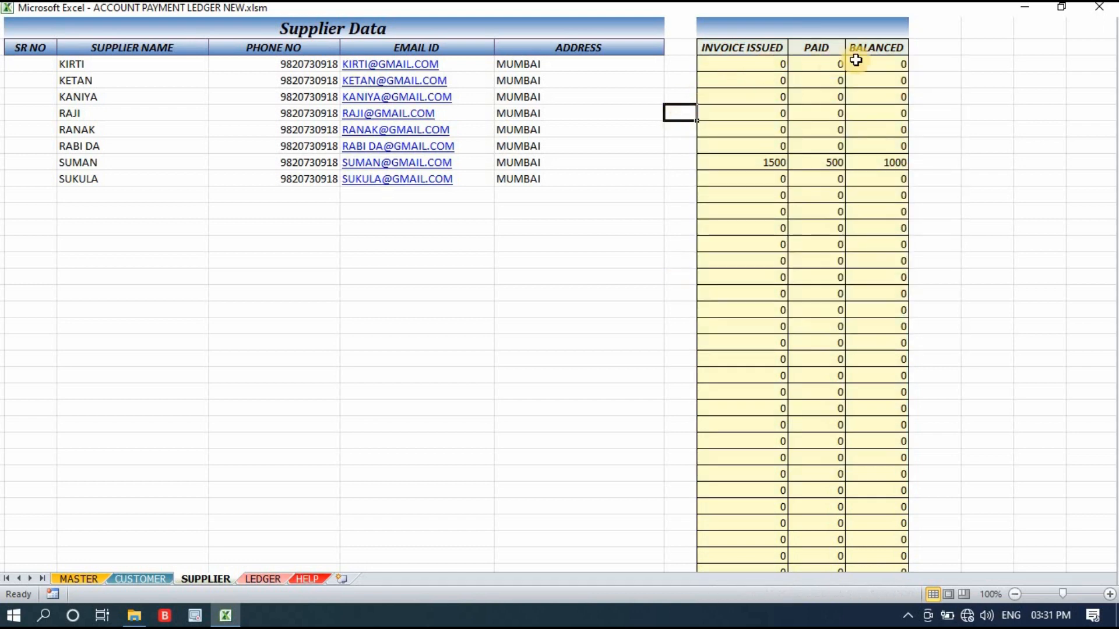
Review the Supplier Data table's name, phone number, email and address columns again, including the empty rows below.
drag(62, 65, 659, 345)
click(454, 415)
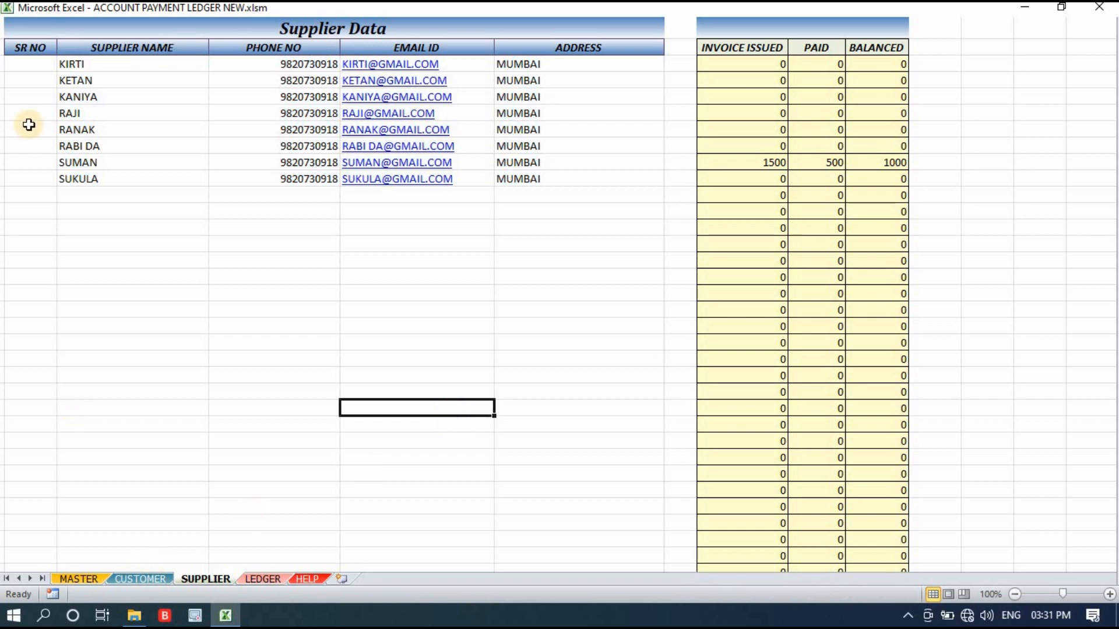
drag(108, 60, 479, 270)
click(356, 337)
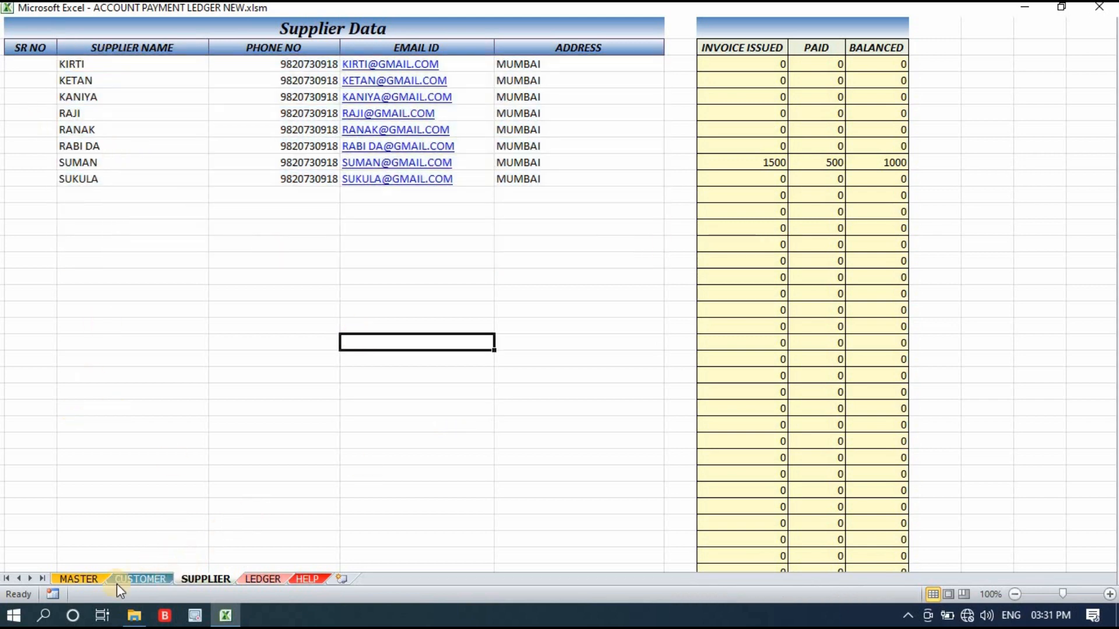
Return to the Master sheet and examine the Account Payment Ledger entry form and its Total Invoice Issued field.
click(73, 580)
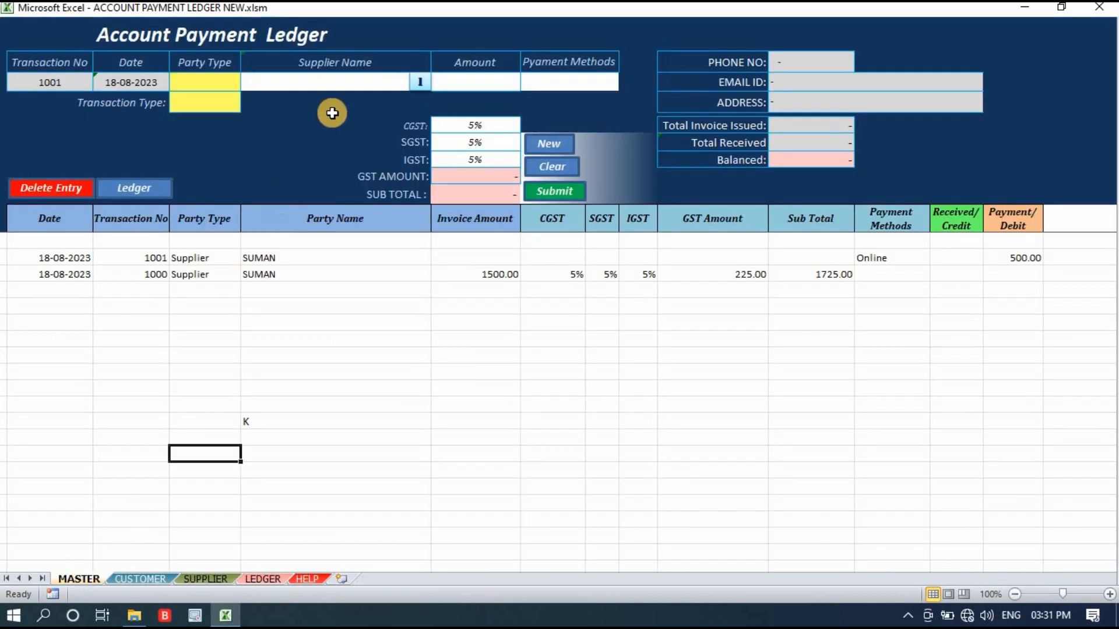
drag(49, 43, 1095, 175)
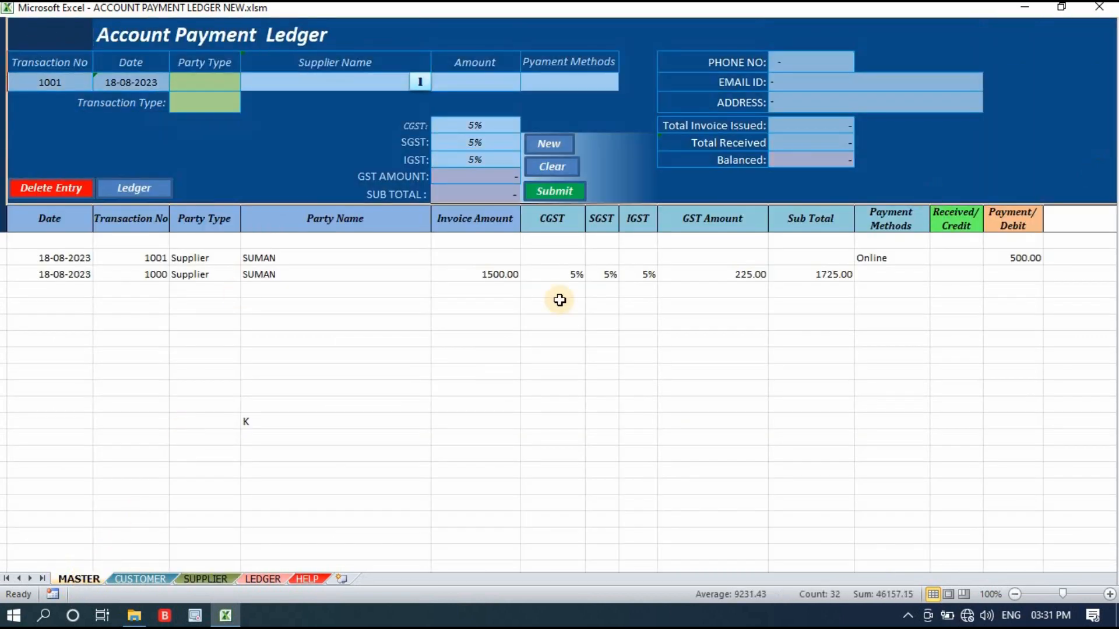
click(362, 380)
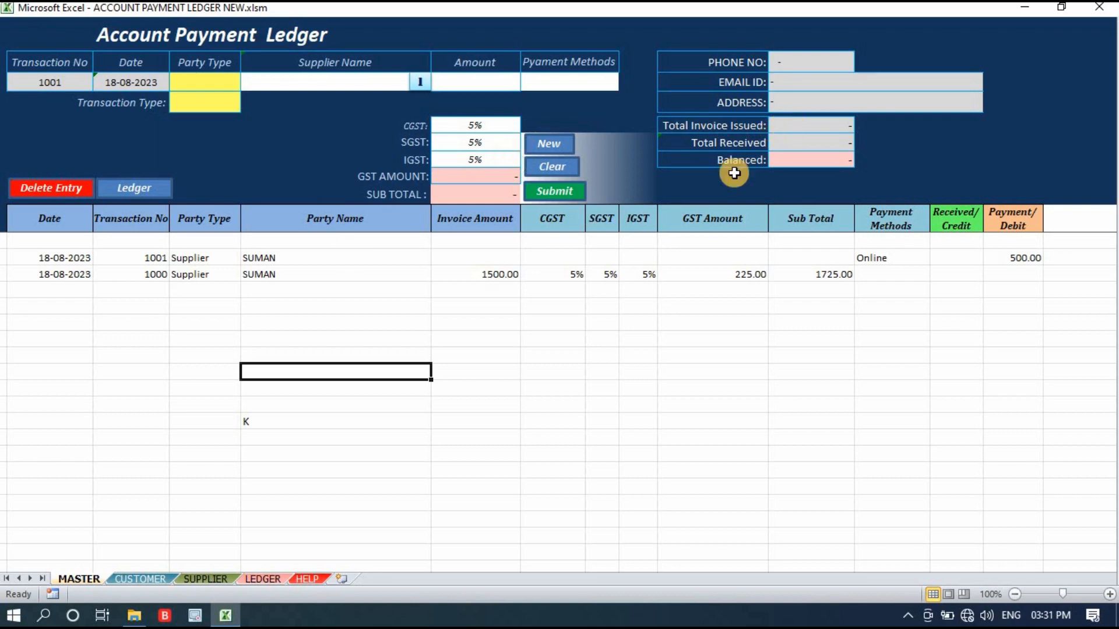
click(797, 129)
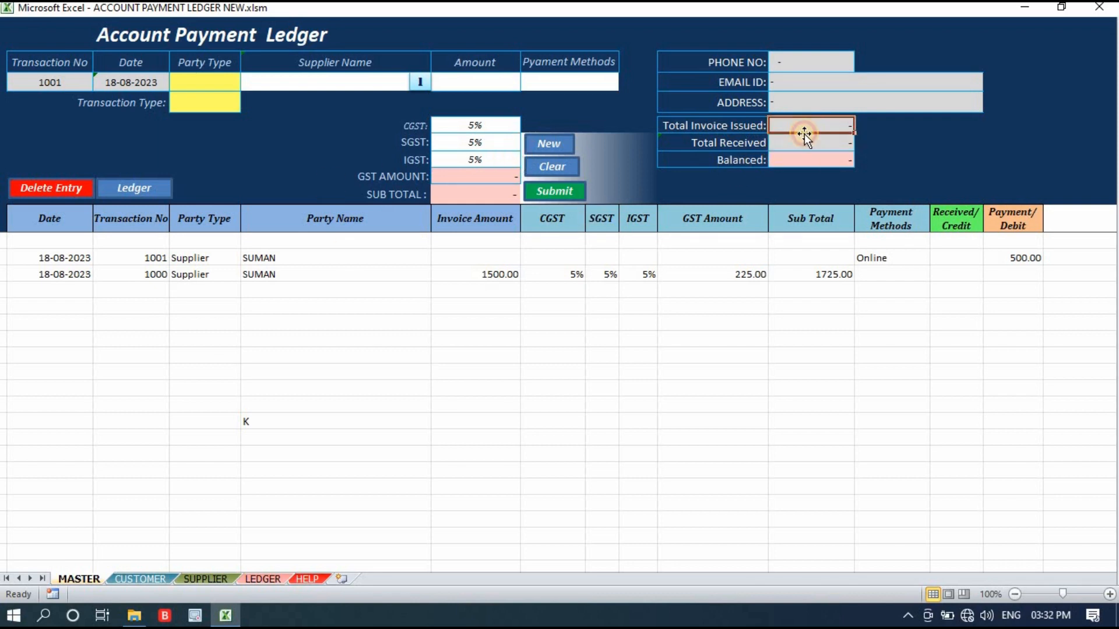